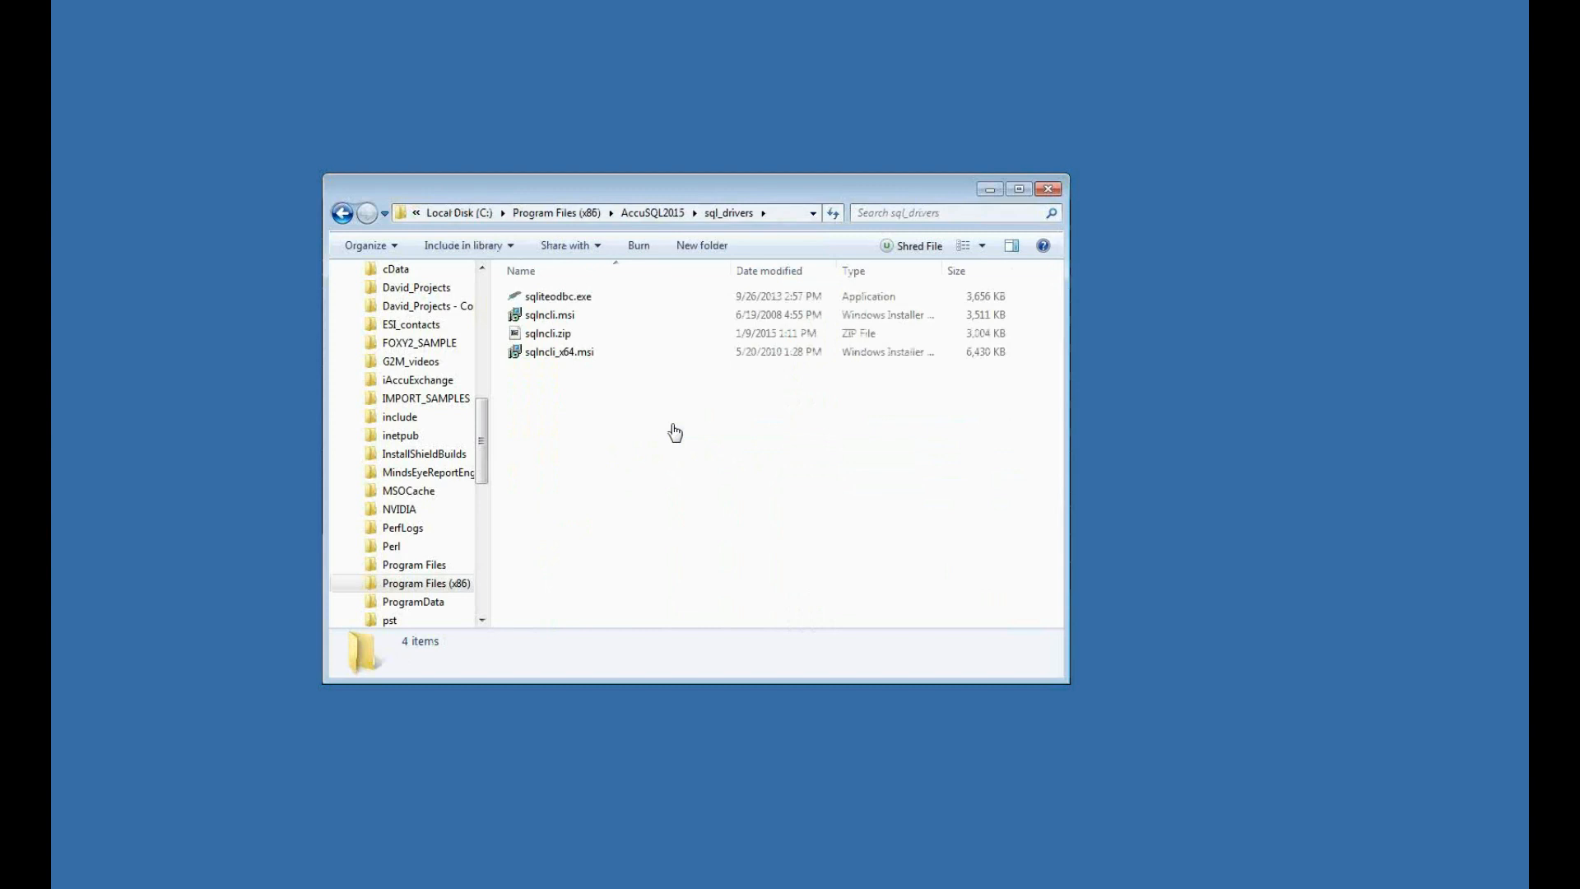
- Point out the sqlncli.msi and sqlncli_x64.msi driver installers in the sql_drivers folder and close the folder
{"action": "left_click", "coordinate": [580, 315]}
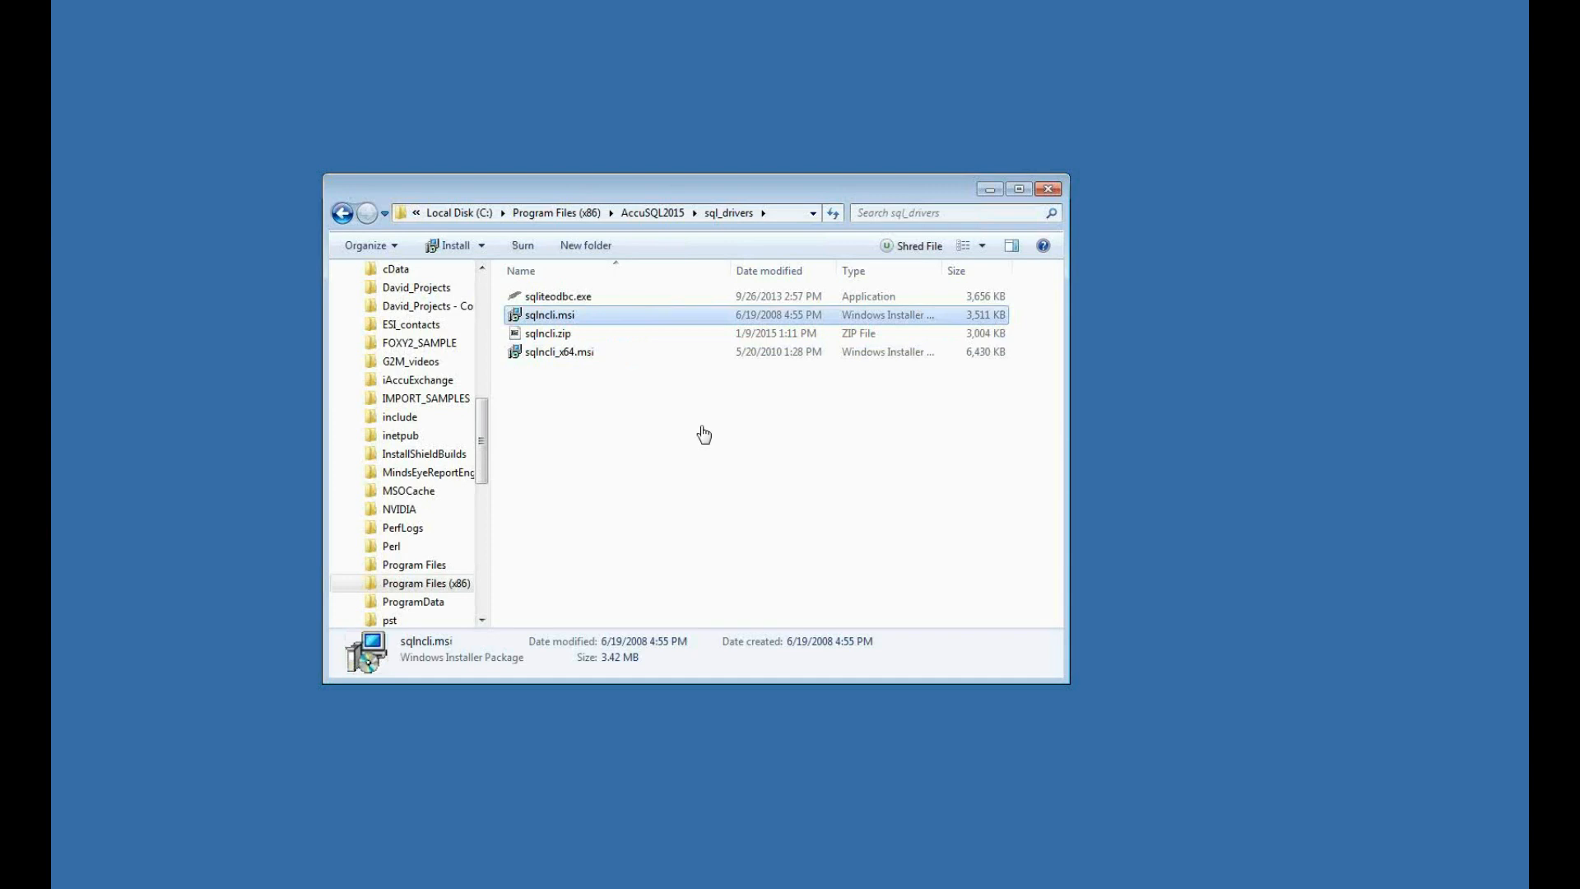
{"action": "left_click", "coordinate": [580, 354]}
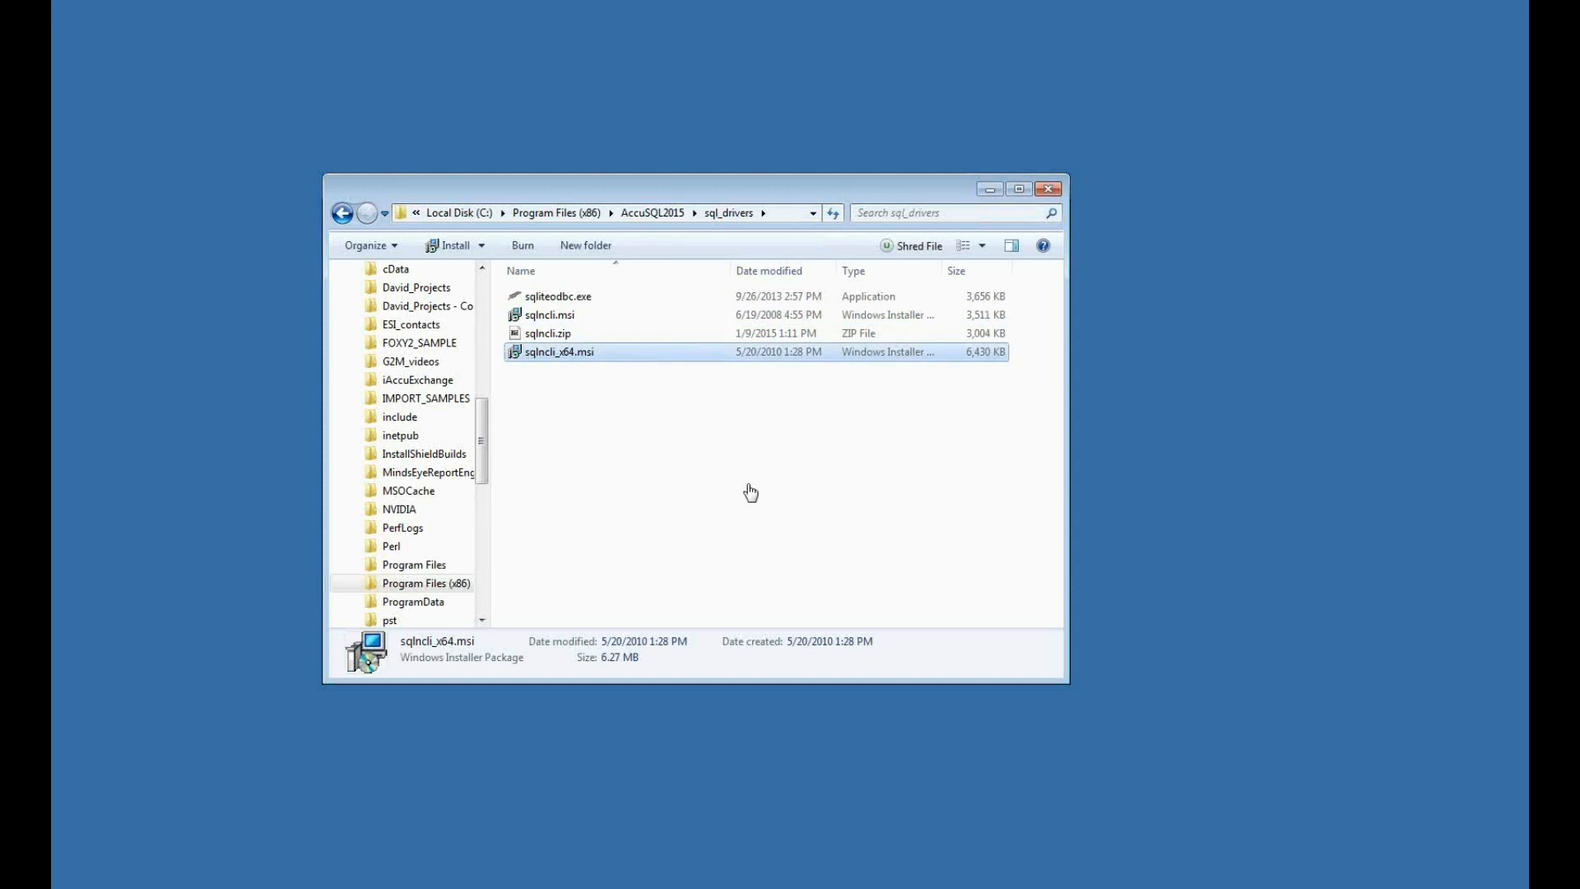
{"action": "left_click", "coordinate": [1048, 192]}
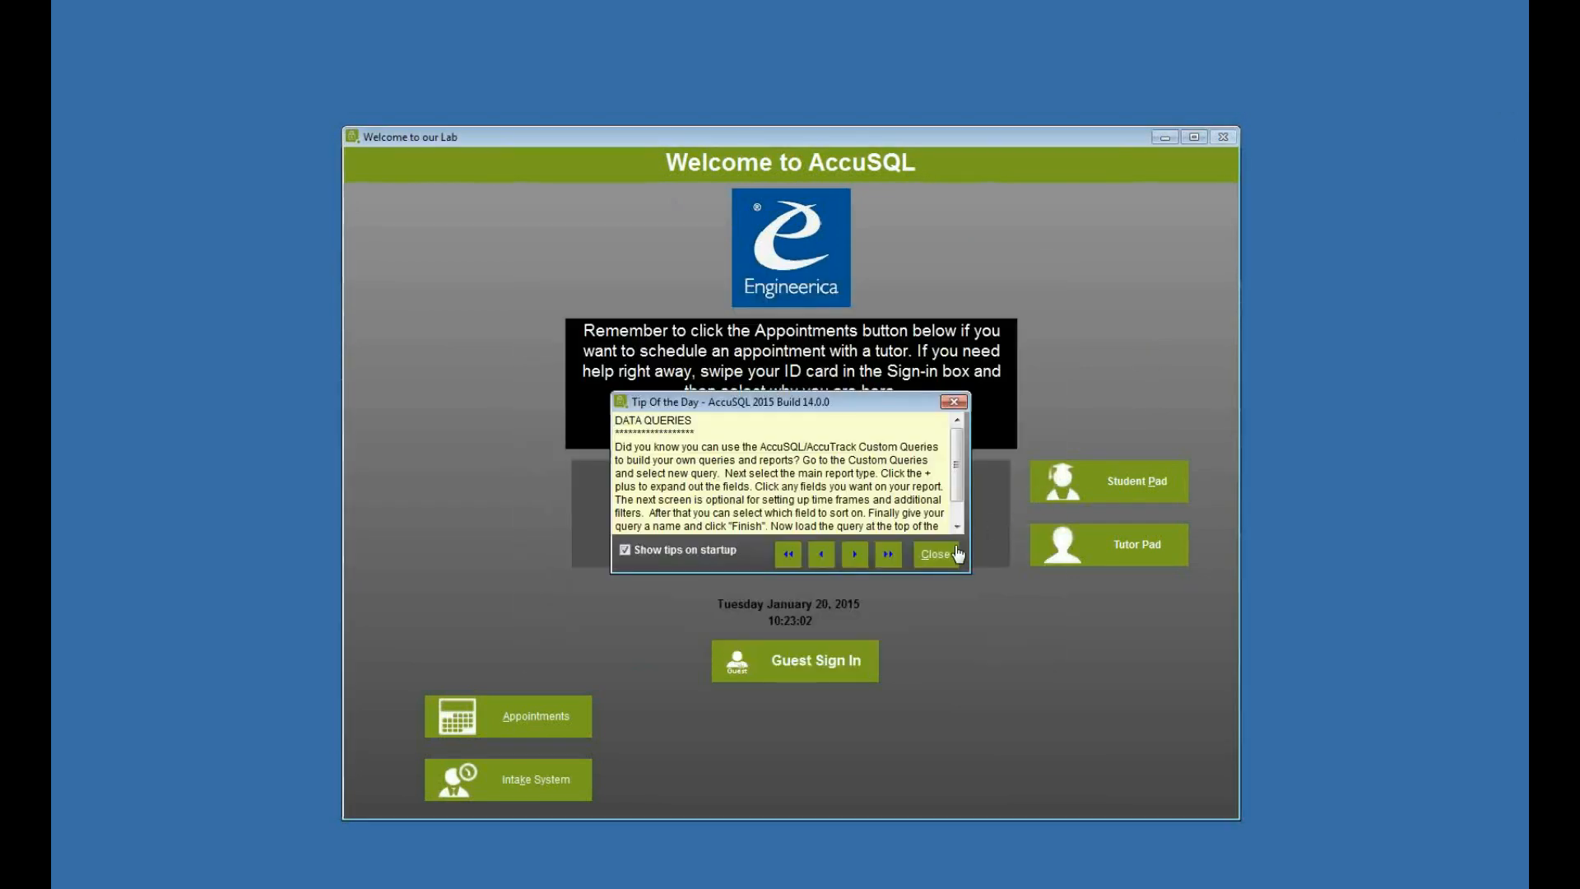
- Switch to AccuSQL, dismiss the Tip of the Day and sign in with the administrator ID
{"action": "left_click", "coordinate": [947, 549]}
{"action": "type", "text": "11111111"}
{"action": "key", "text": "Return"}
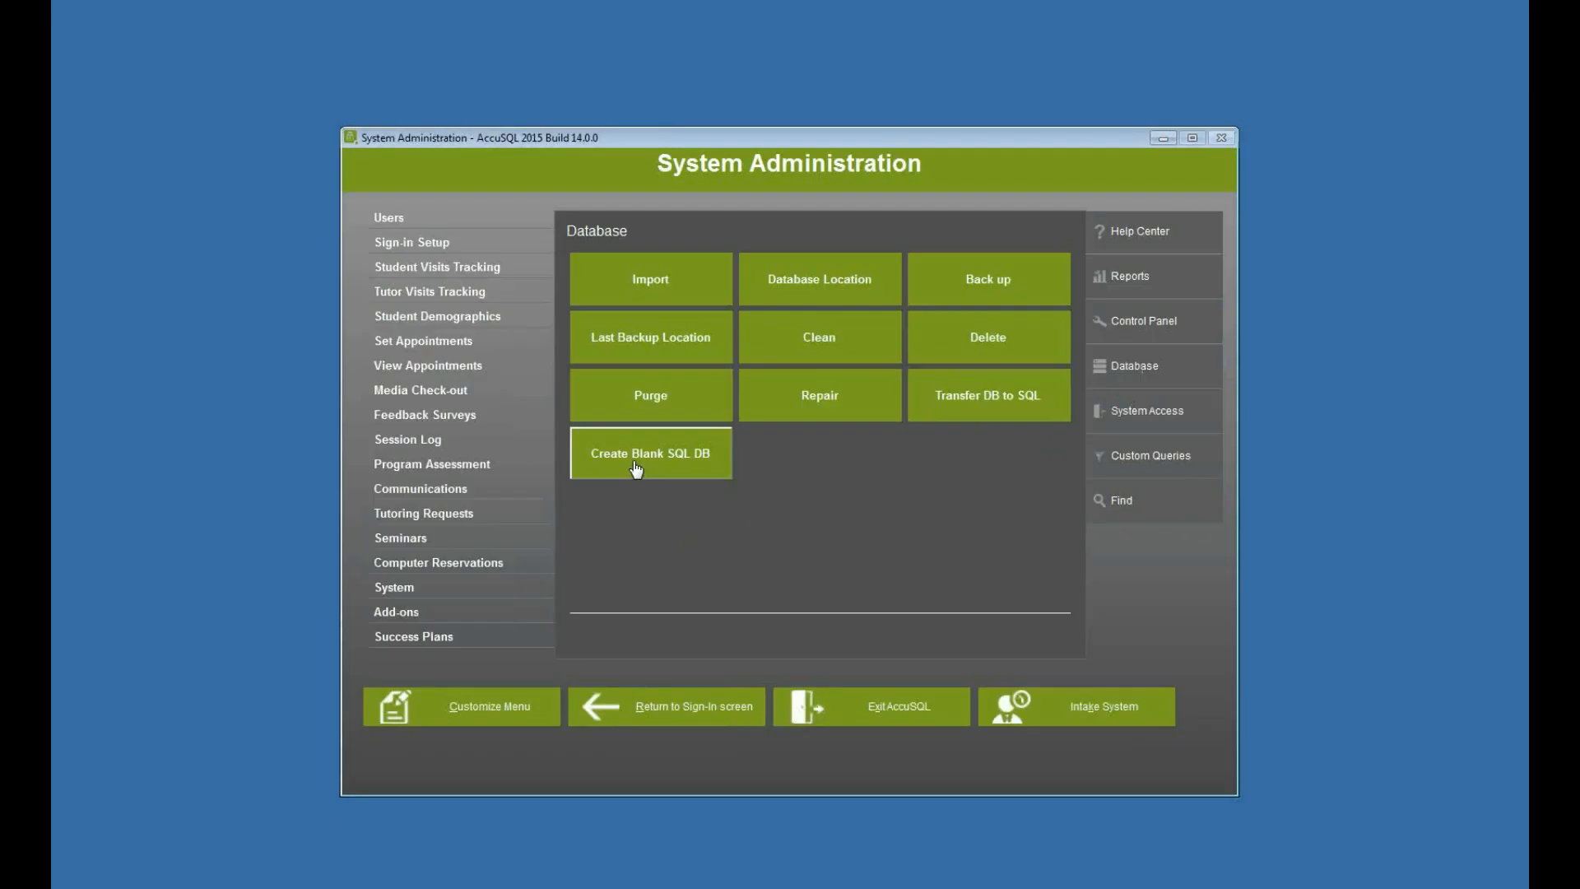
- Start creating a blank SQL database and set the server to engserver,60558\sqlexpress
{"action": "left_click", "coordinate": [636, 468]}
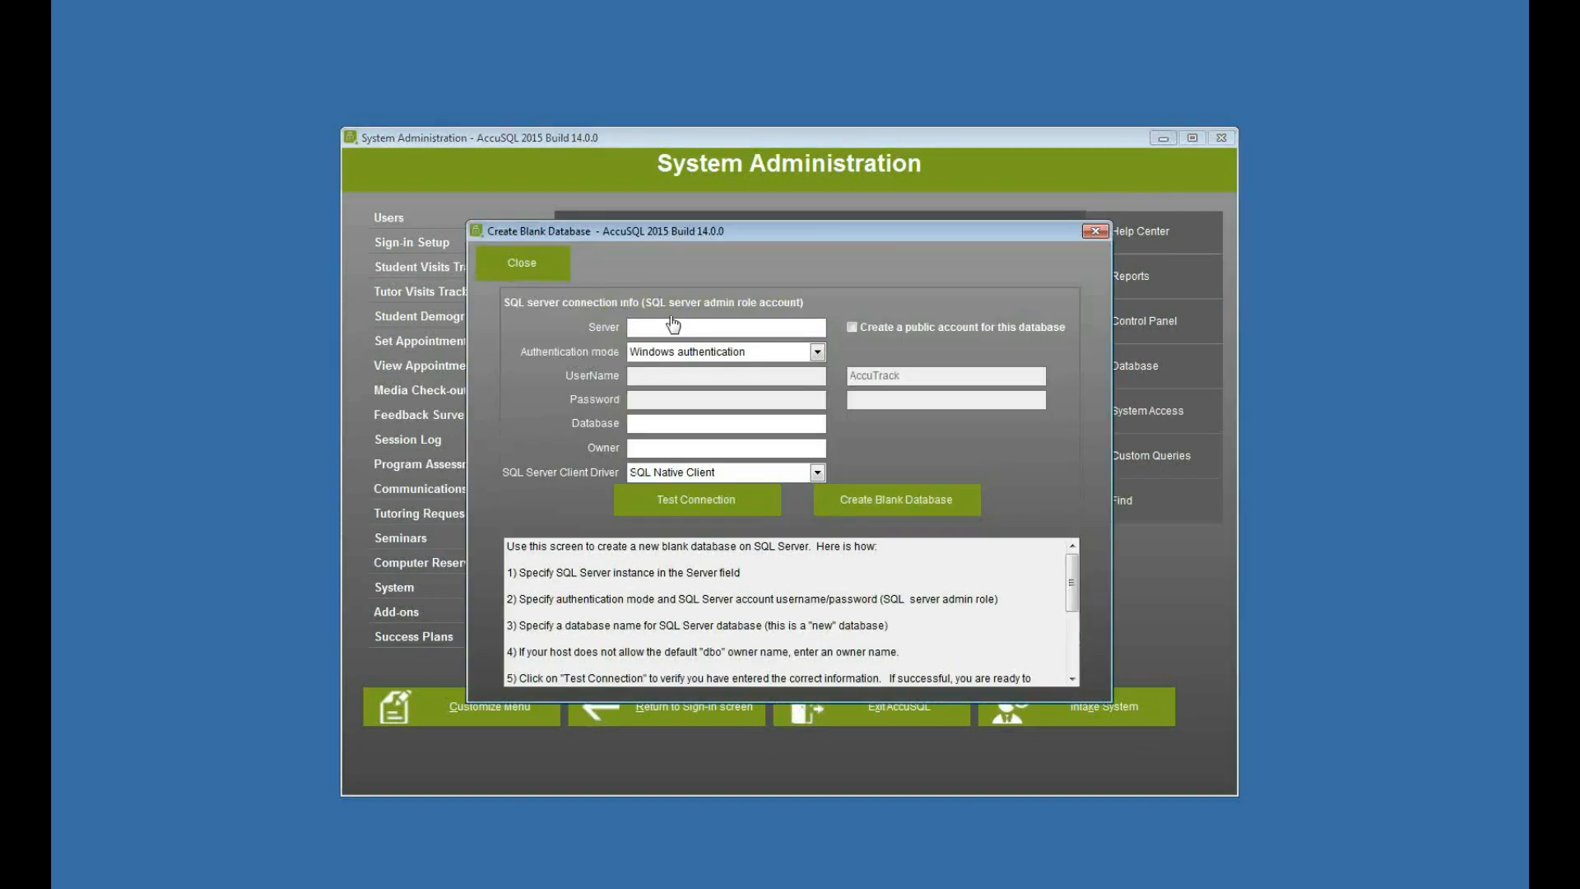
{"action": "type", "text": "engservier,60558\\sqlexpress"}
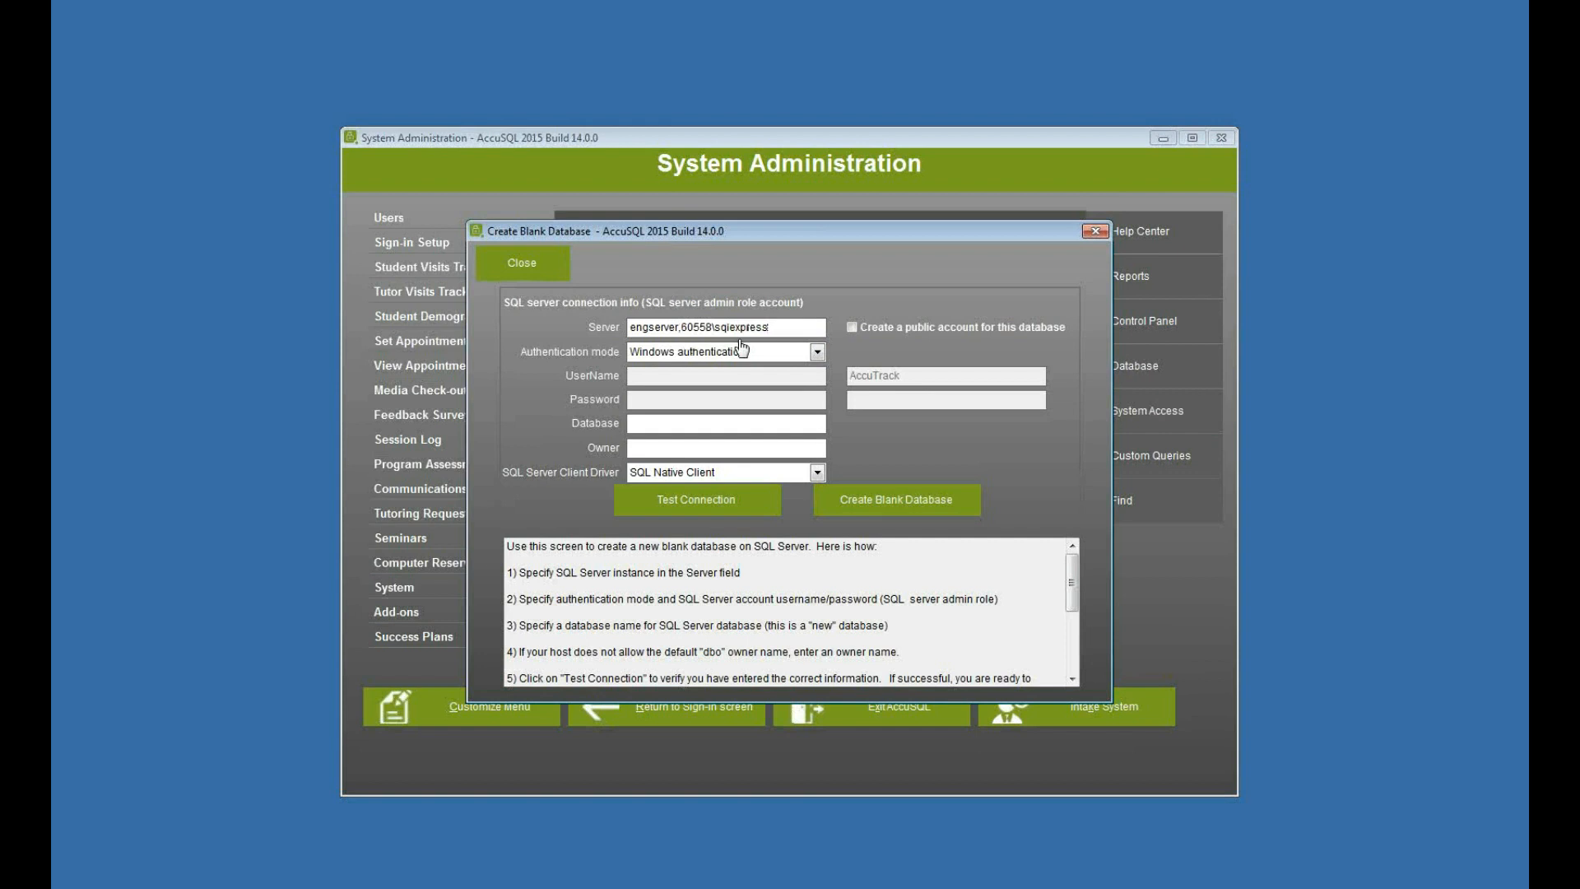
- Set the authentication mode to SQL server authentication, with username sa and the SQL Server admin account password
{"action": "left_click", "coordinate": [771, 351]}
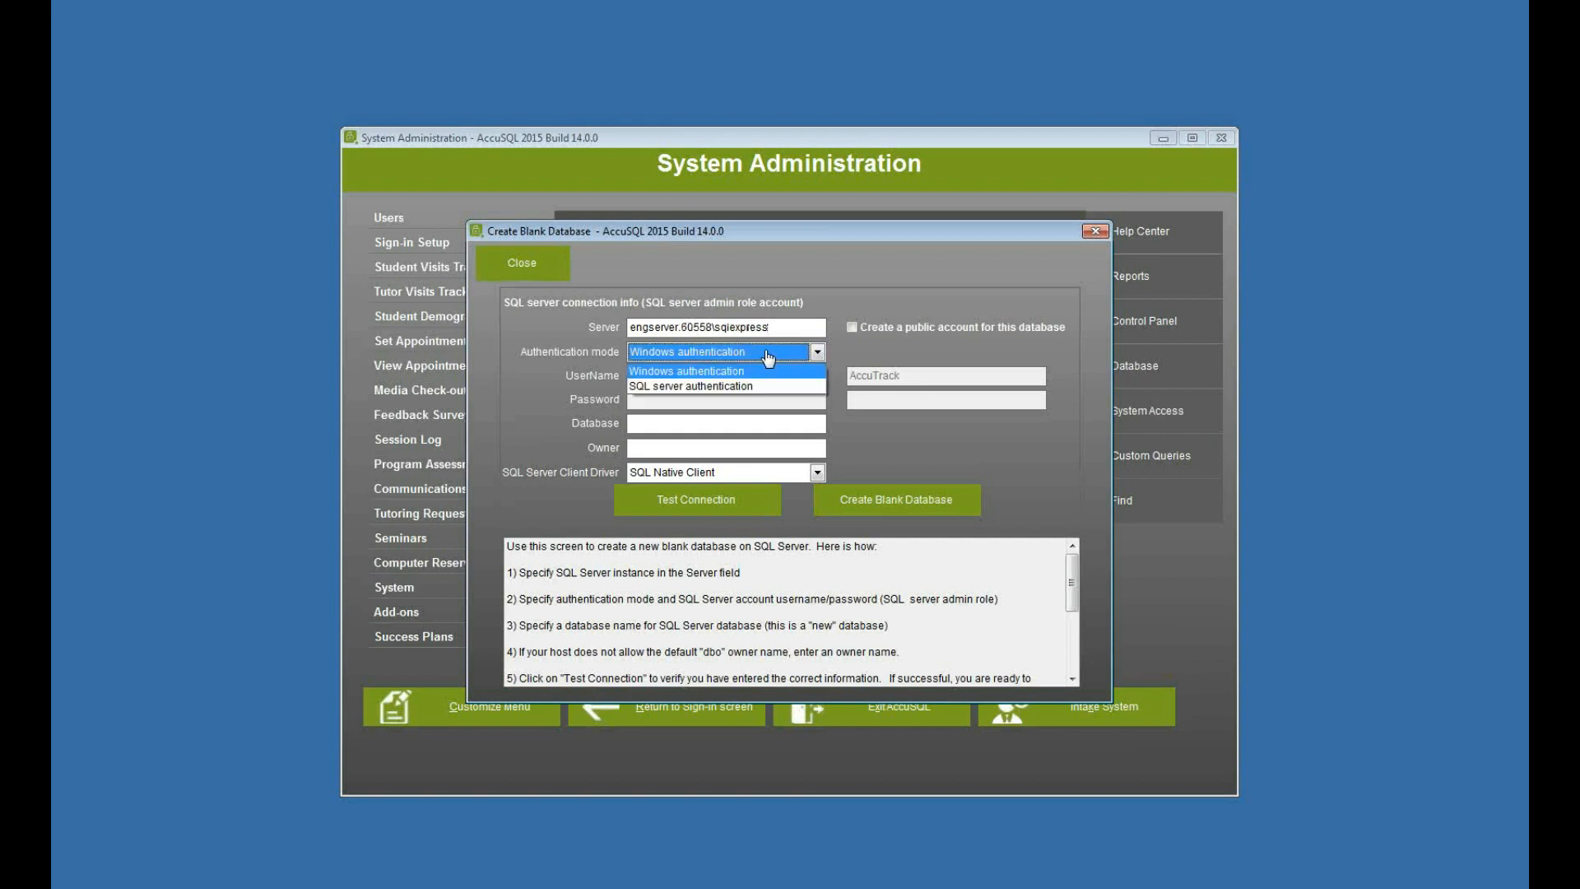
{"action": "left_click", "coordinate": [738, 383]}
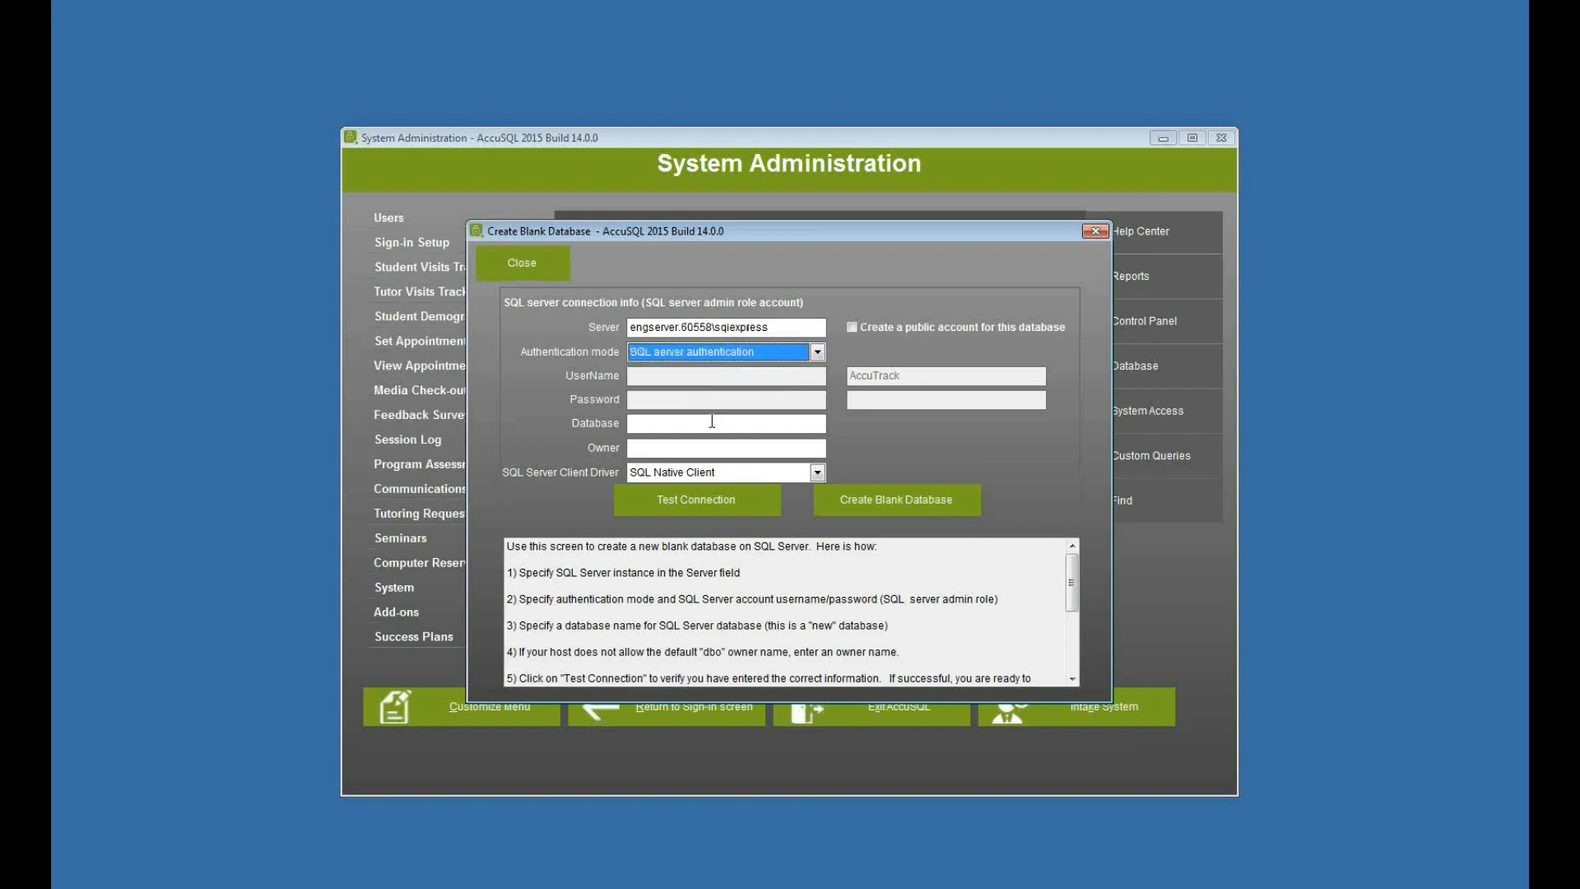
{"action": "left_click", "coordinate": [709, 379]}
{"action": "type", "text": "sa"}
{"action": "left_click", "coordinate": [721, 402]}
{"action": "type", "text": "****"}
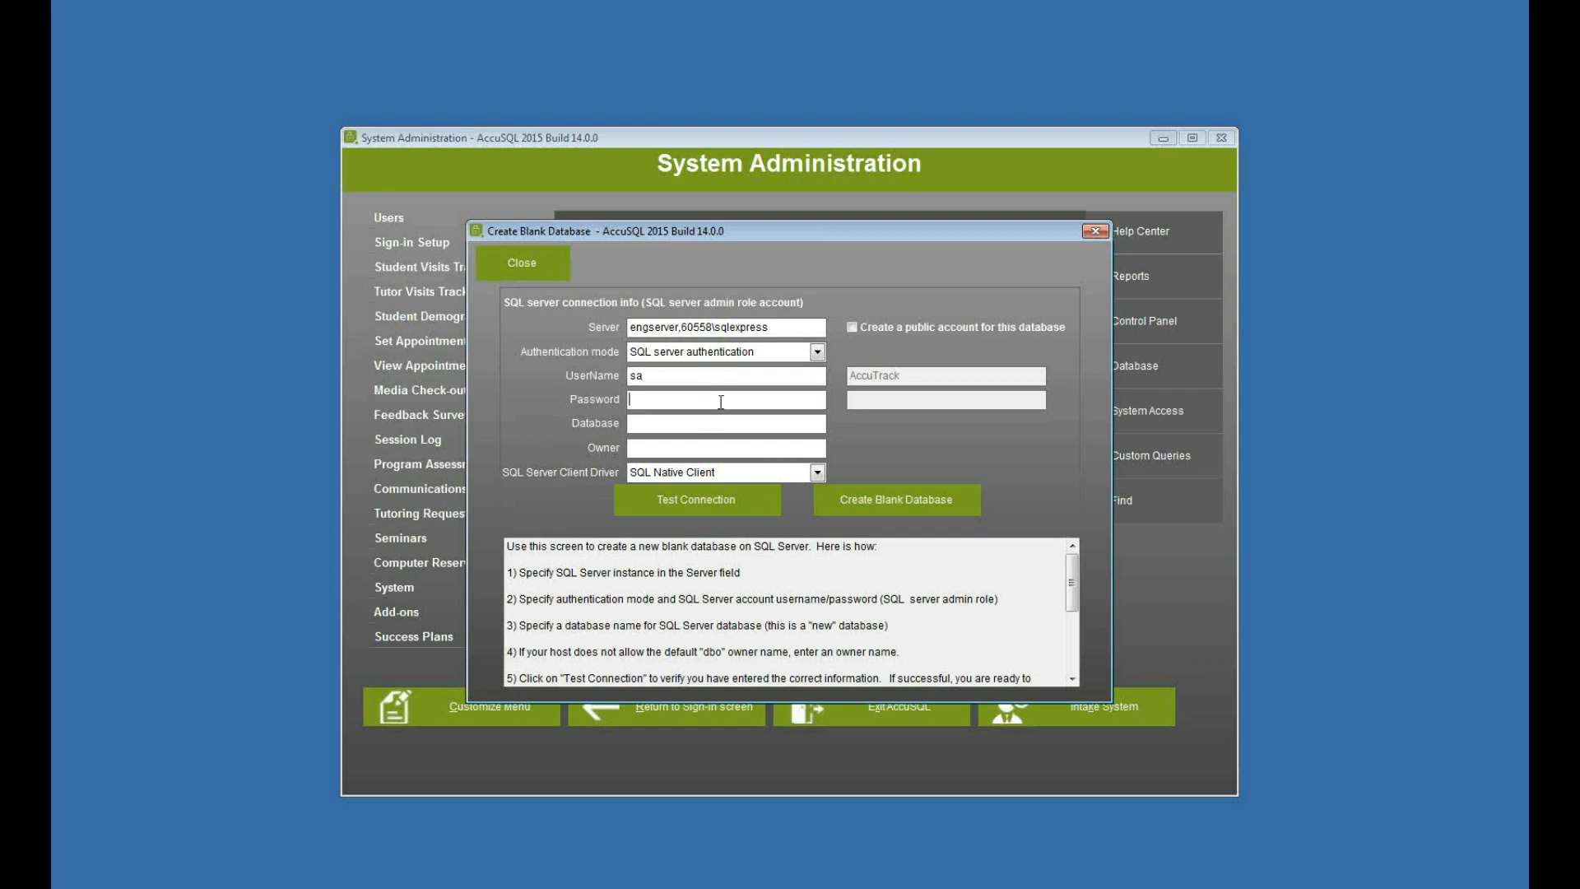
{"action": "type", "text": "******ACR"}
- Name the new database ARC_tutor_15
{"action": "key", "text": "BackSpace"}
{"action": "key", "text": "BackSpace"}
{"action": "type", "text": "RC_tutor_15"}
- Enable the public account for this database, keep its default username and enter the account password
{"action": "left_click", "coordinate": [856, 327]}
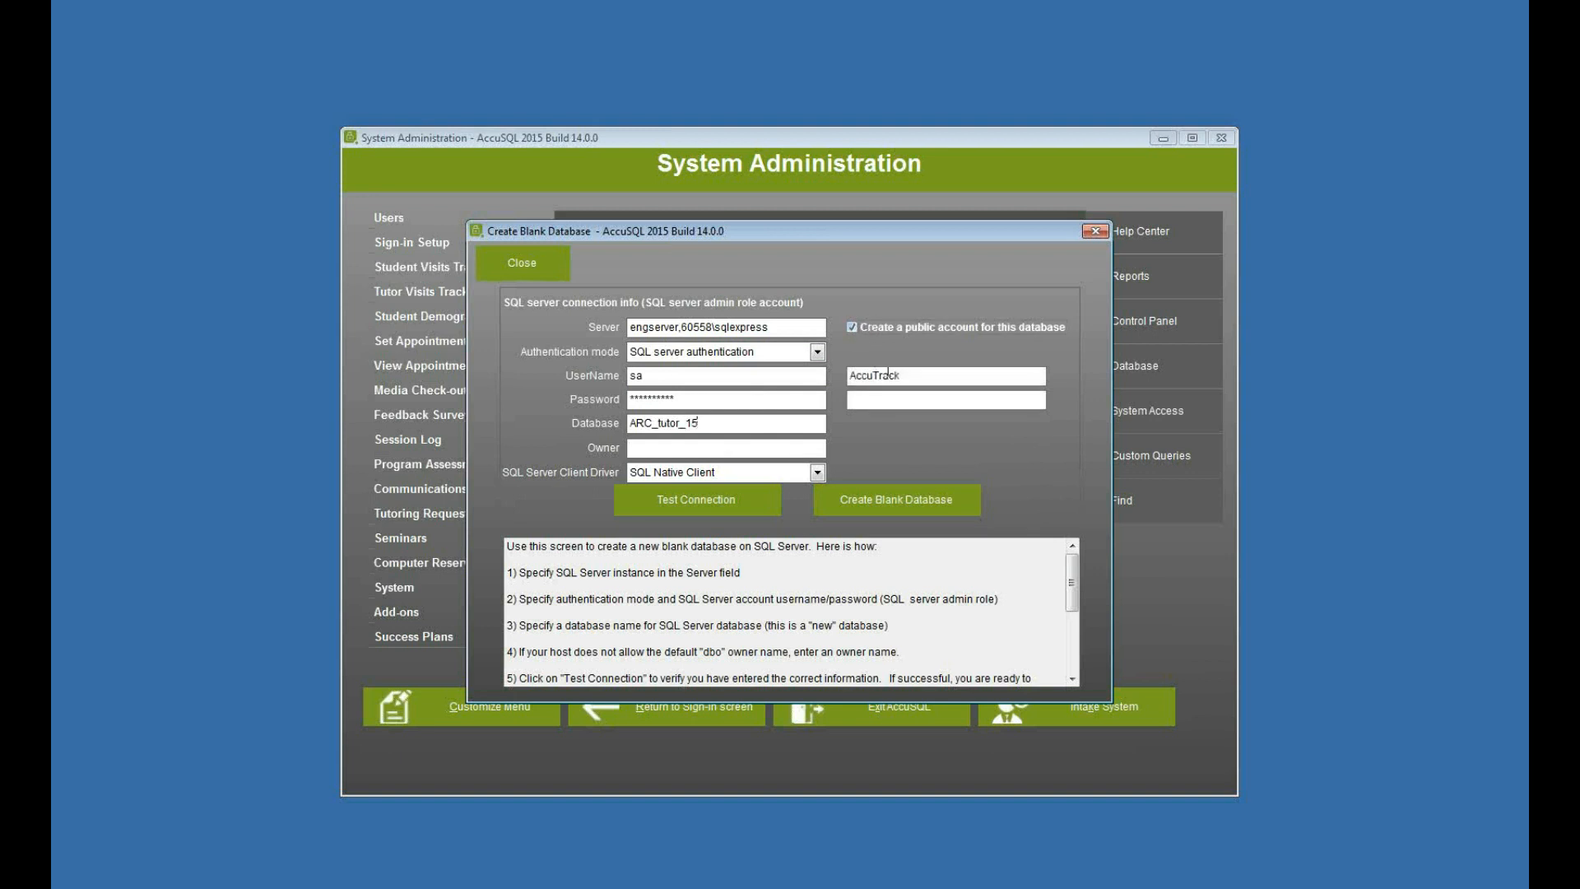
{"action": "left_click_drag", "start_coordinate": [900, 376], "coordinate": [835, 379]}
{"action": "left_click", "coordinate": [880, 401]}
{"action": "key", "text": "ctrl+v"}
- Test the connection to the SQL server twice with the entered settings
{"action": "left_click", "coordinate": [723, 505]}
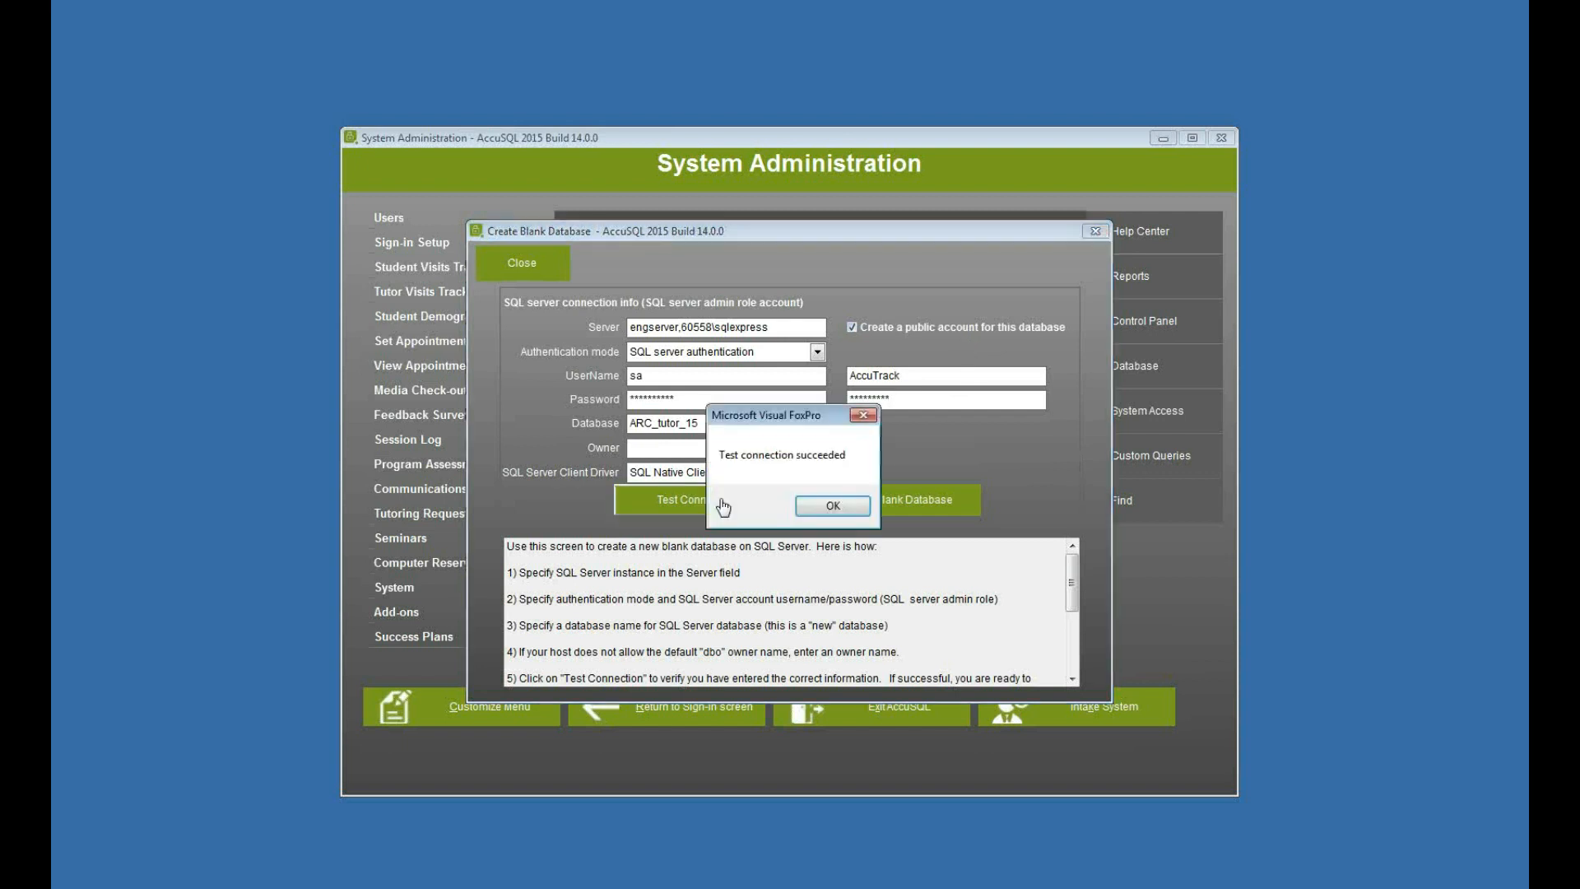
{"action": "left_click", "coordinate": [831, 506]}
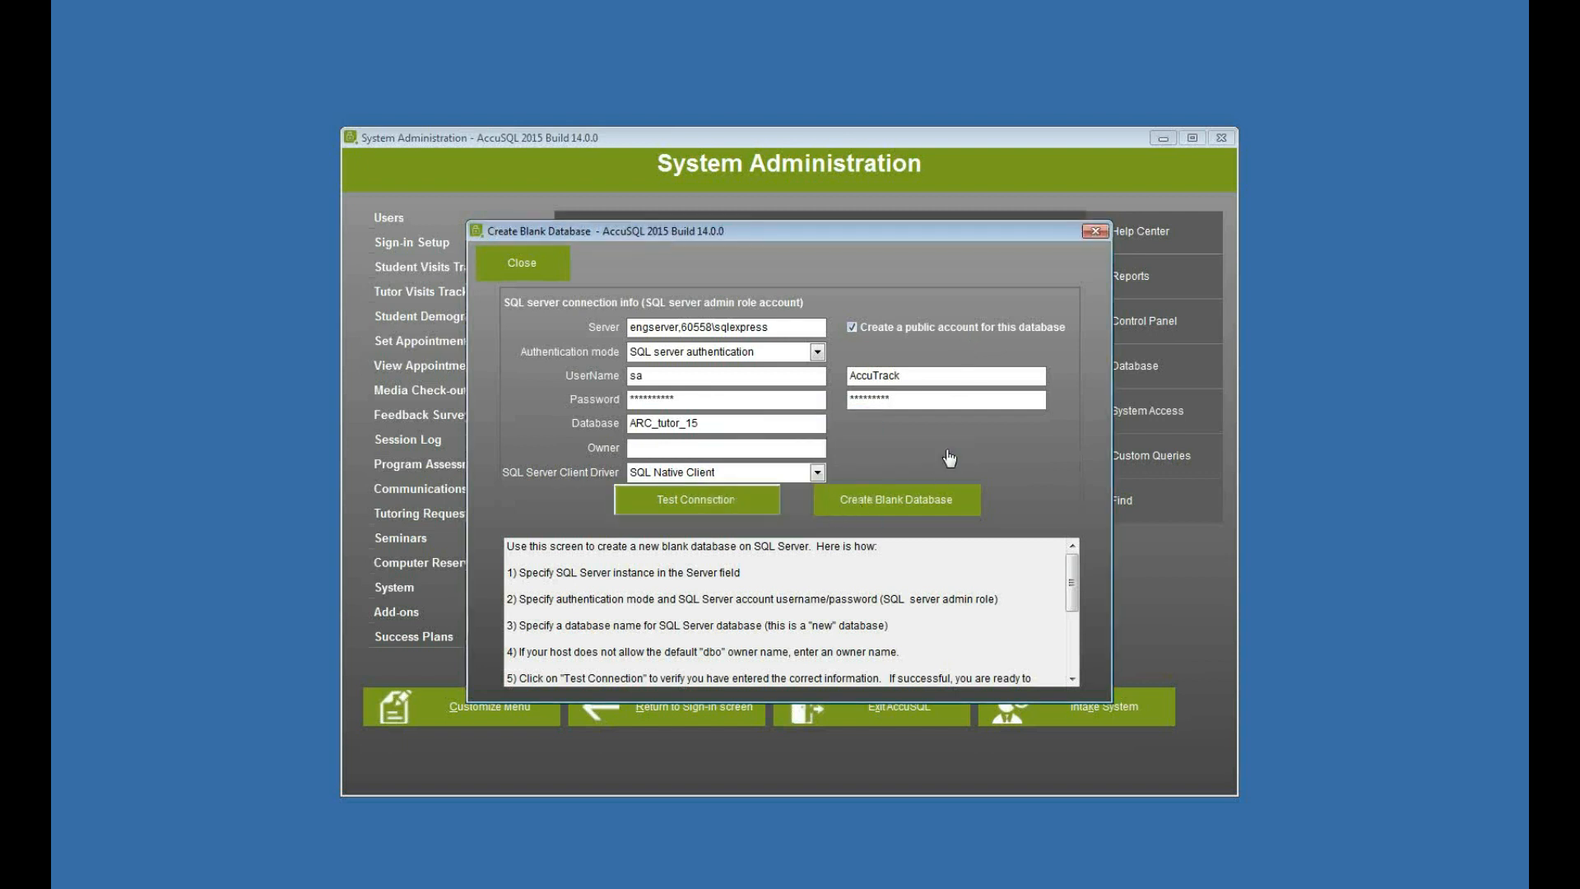
{"action": "left_click", "coordinate": [685, 509]}
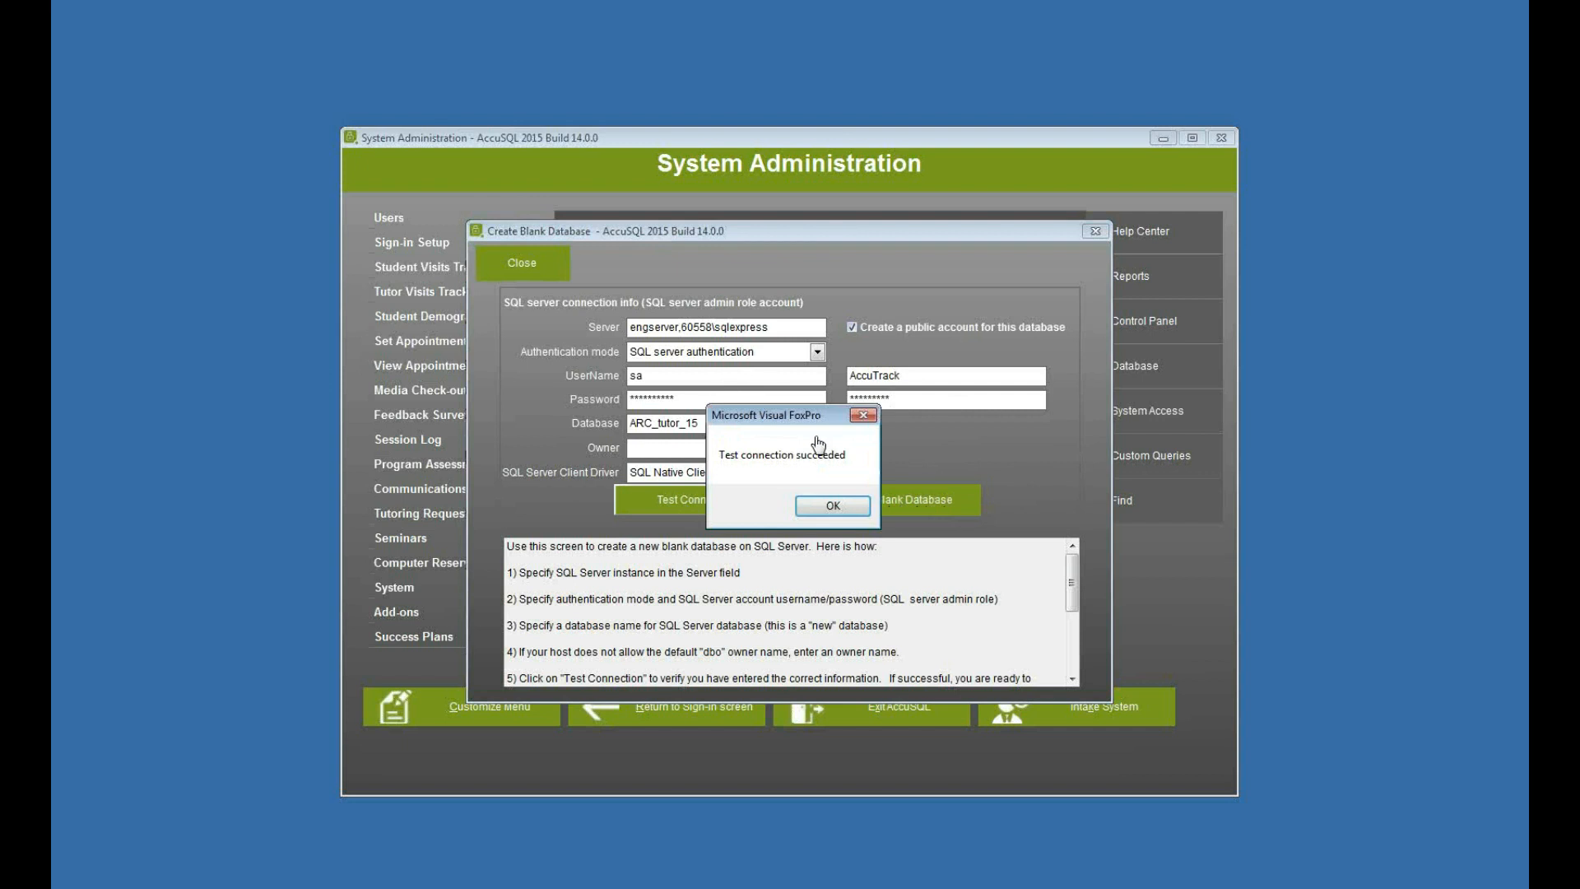
{"action": "left_click", "coordinate": [821, 505]}
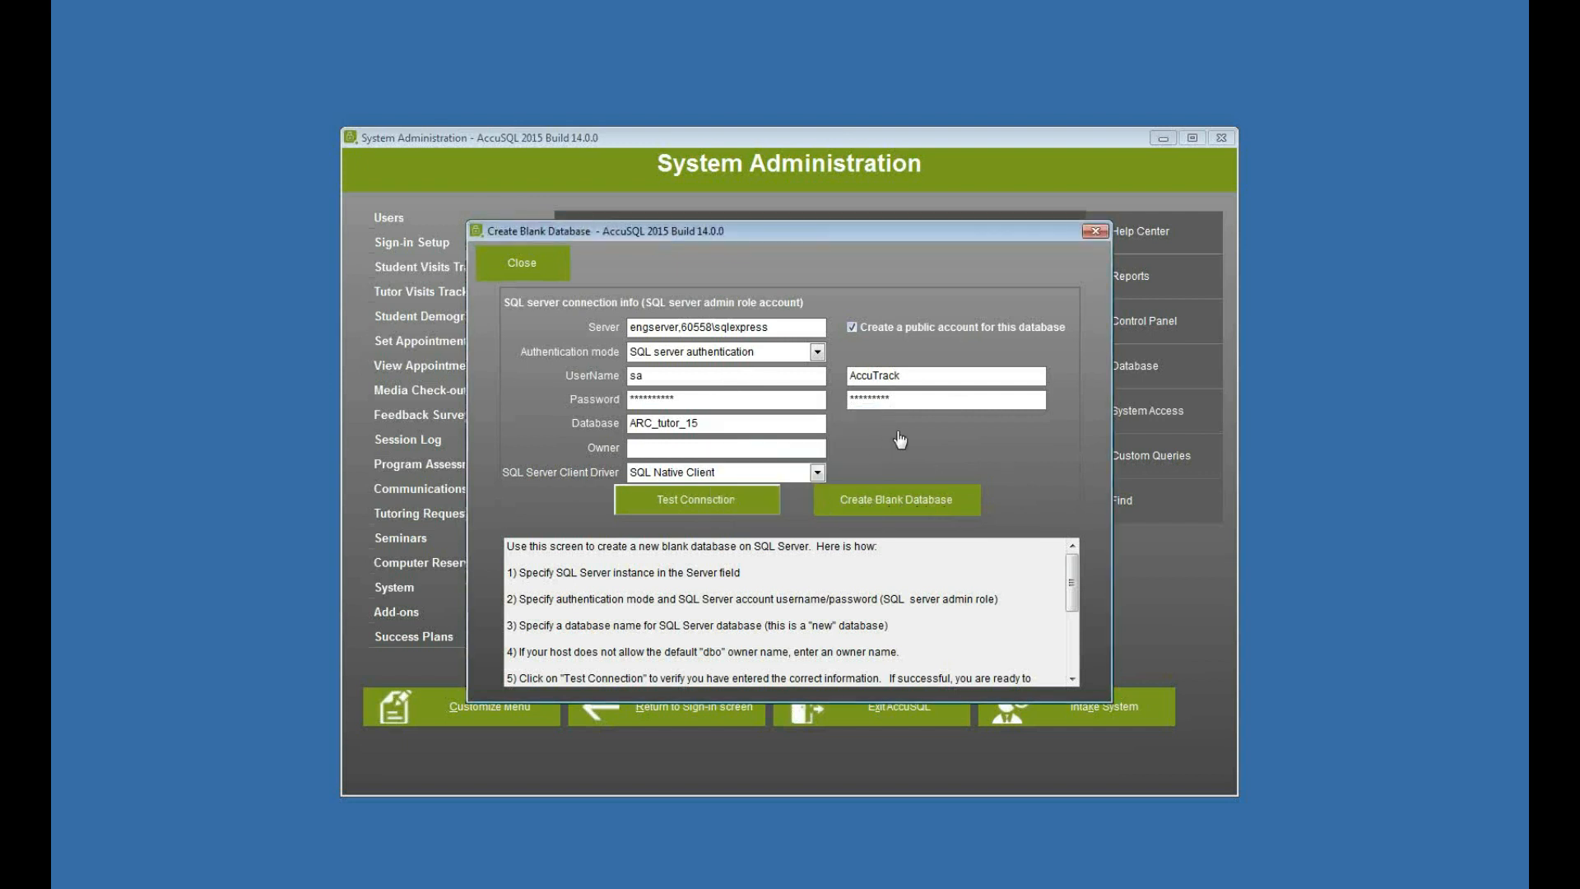
- Create the blank database on the SQL server and close the creation form
{"action": "left_click", "coordinate": [899, 500]}
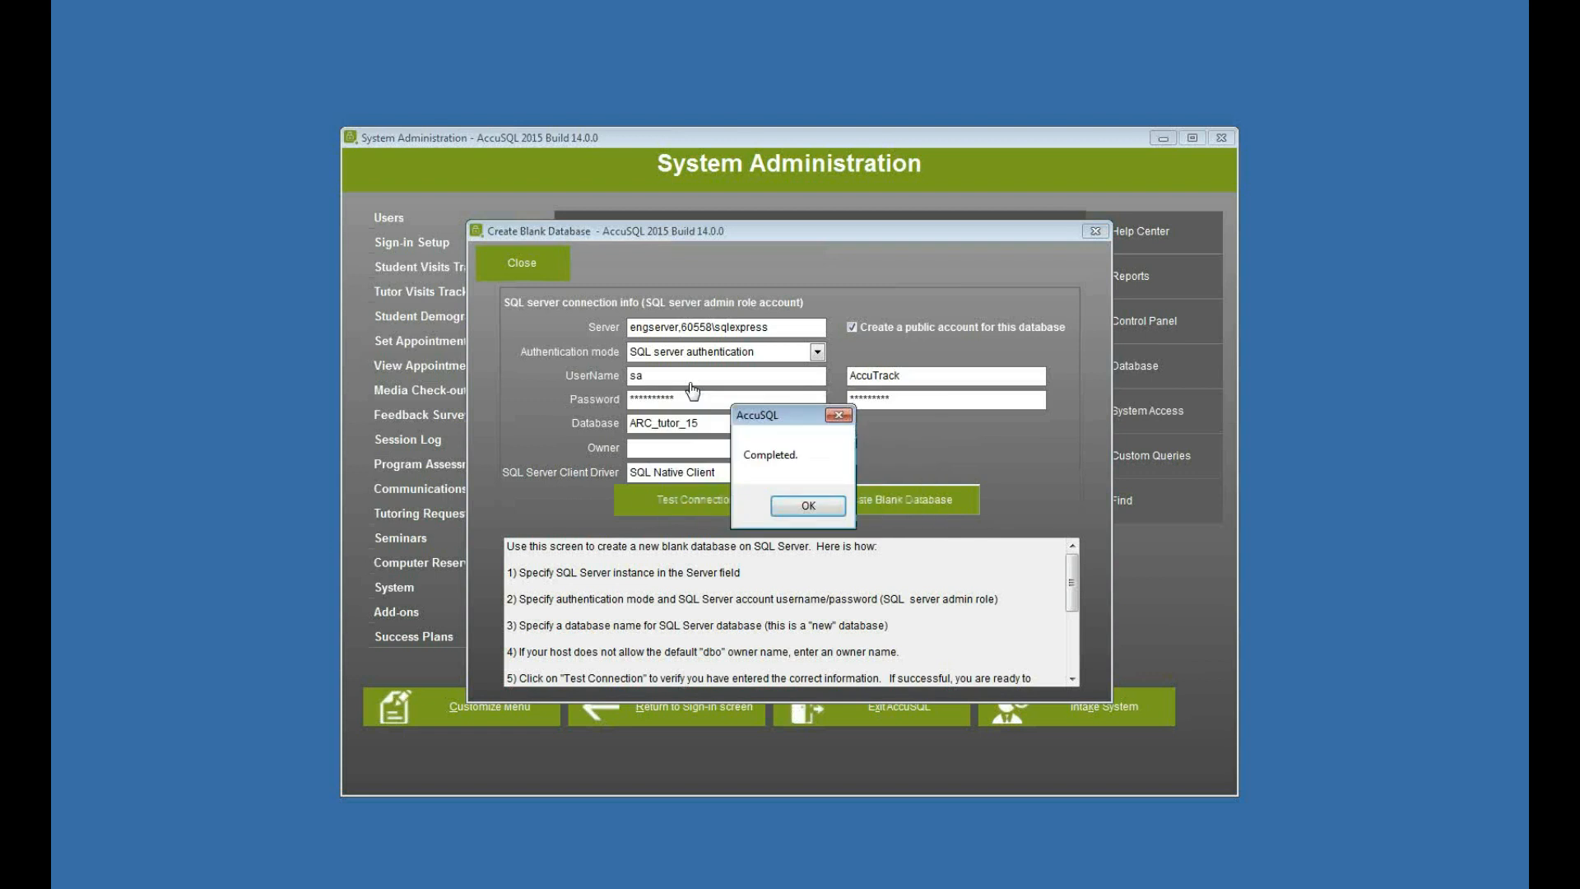
{"action": "left_click", "coordinate": [819, 506]}
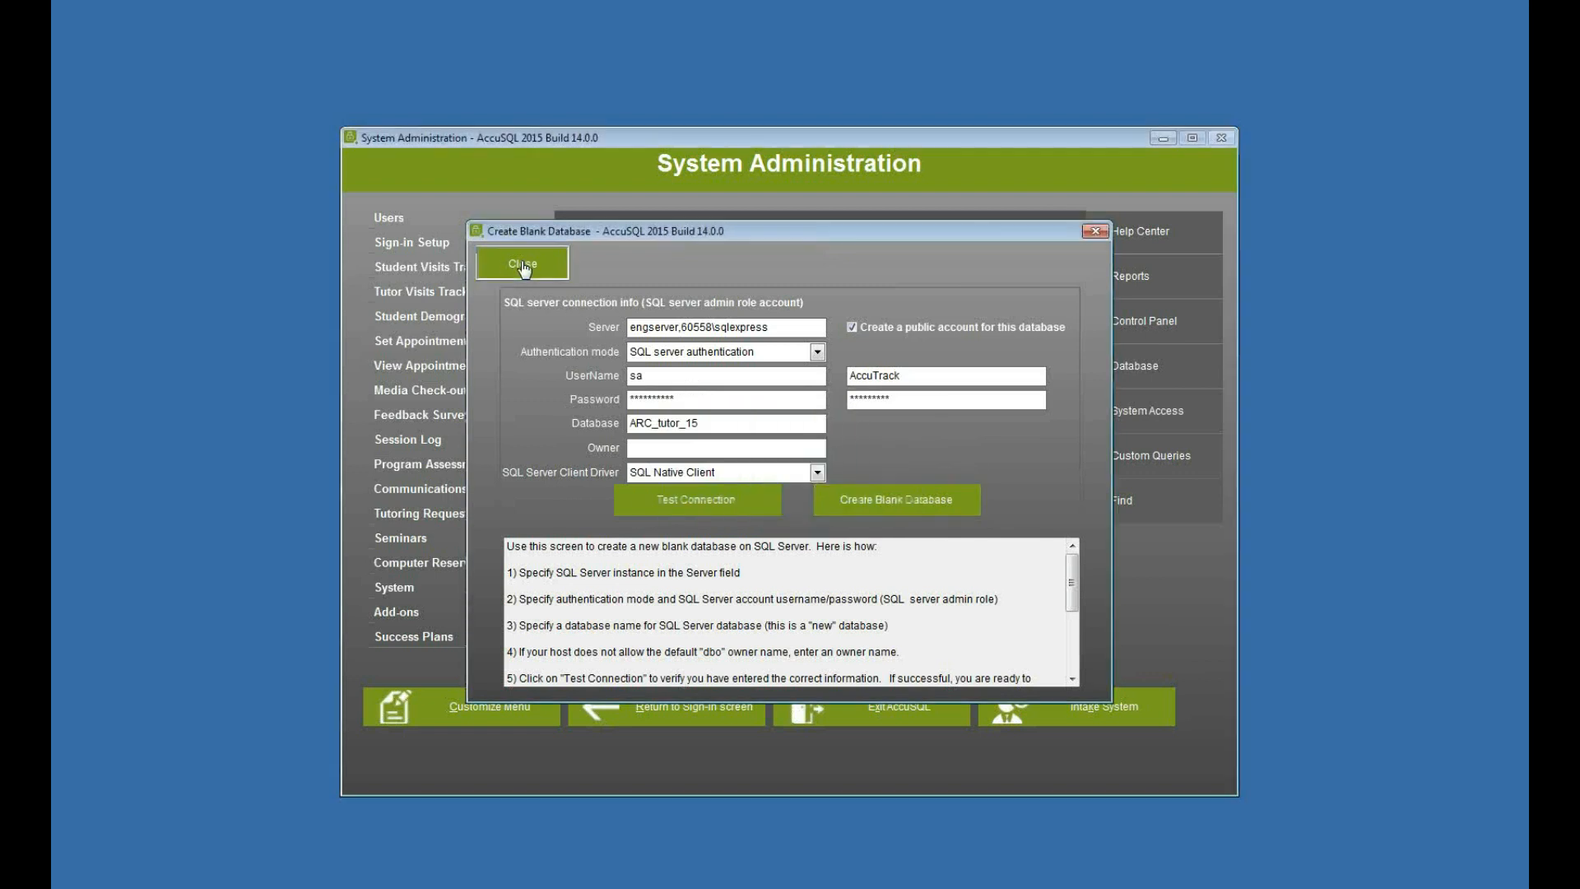
{"action": "left_click", "coordinate": [522, 265]}
- Open the SQL connection settings of the database location and choose ARC_tutor_15 as the database
{"action": "left_click", "coordinate": [835, 287]}
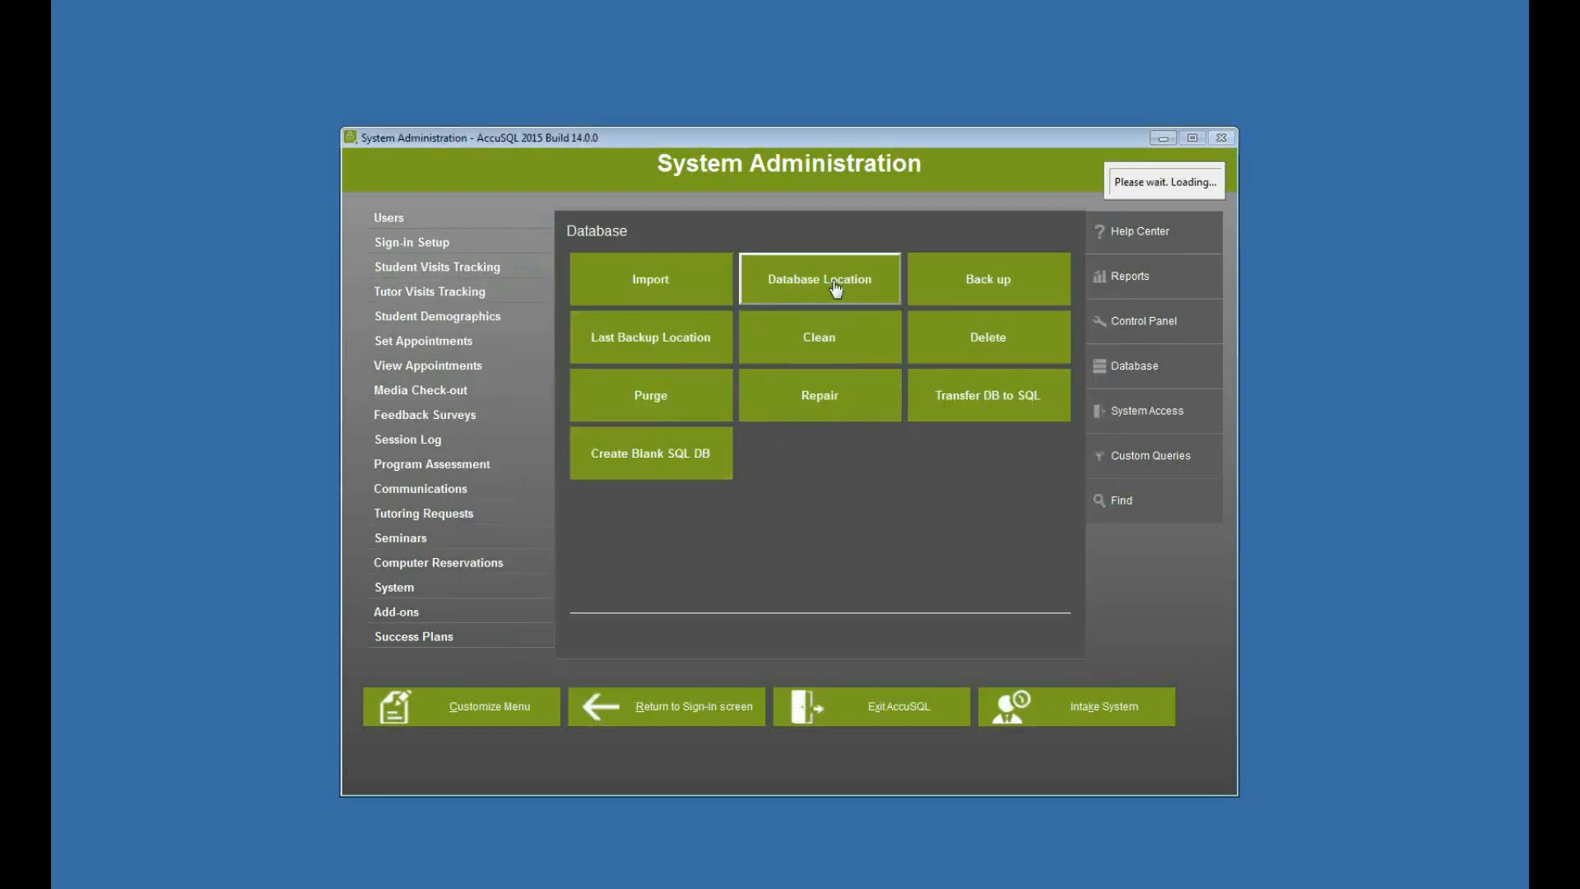
{"action": "left_click", "coordinate": [582, 386]}
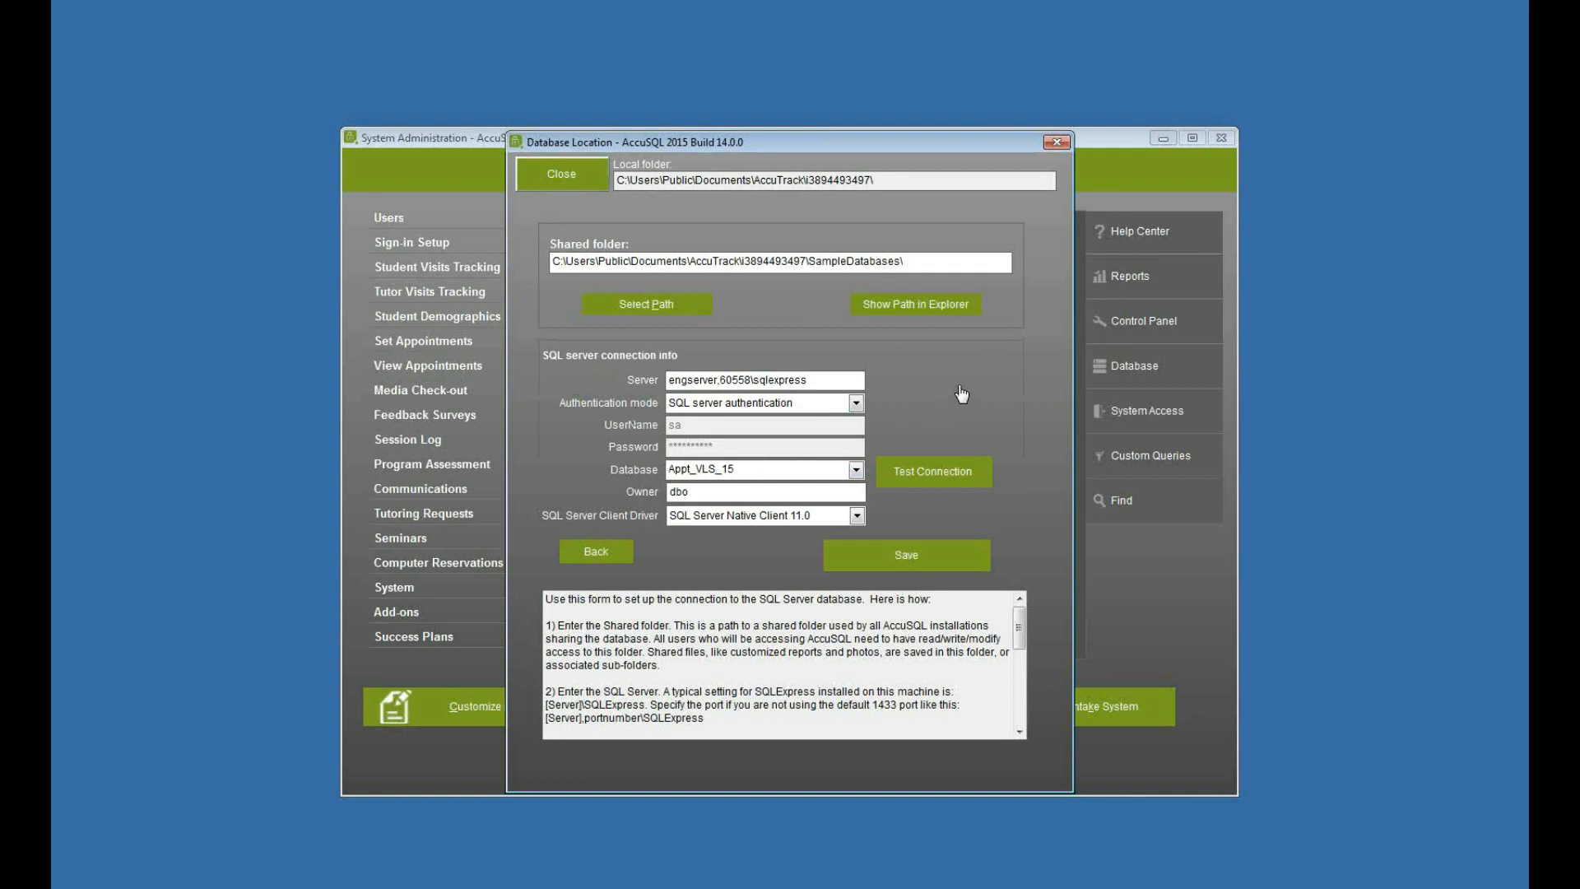
{"action": "left_click", "coordinate": [856, 472]}
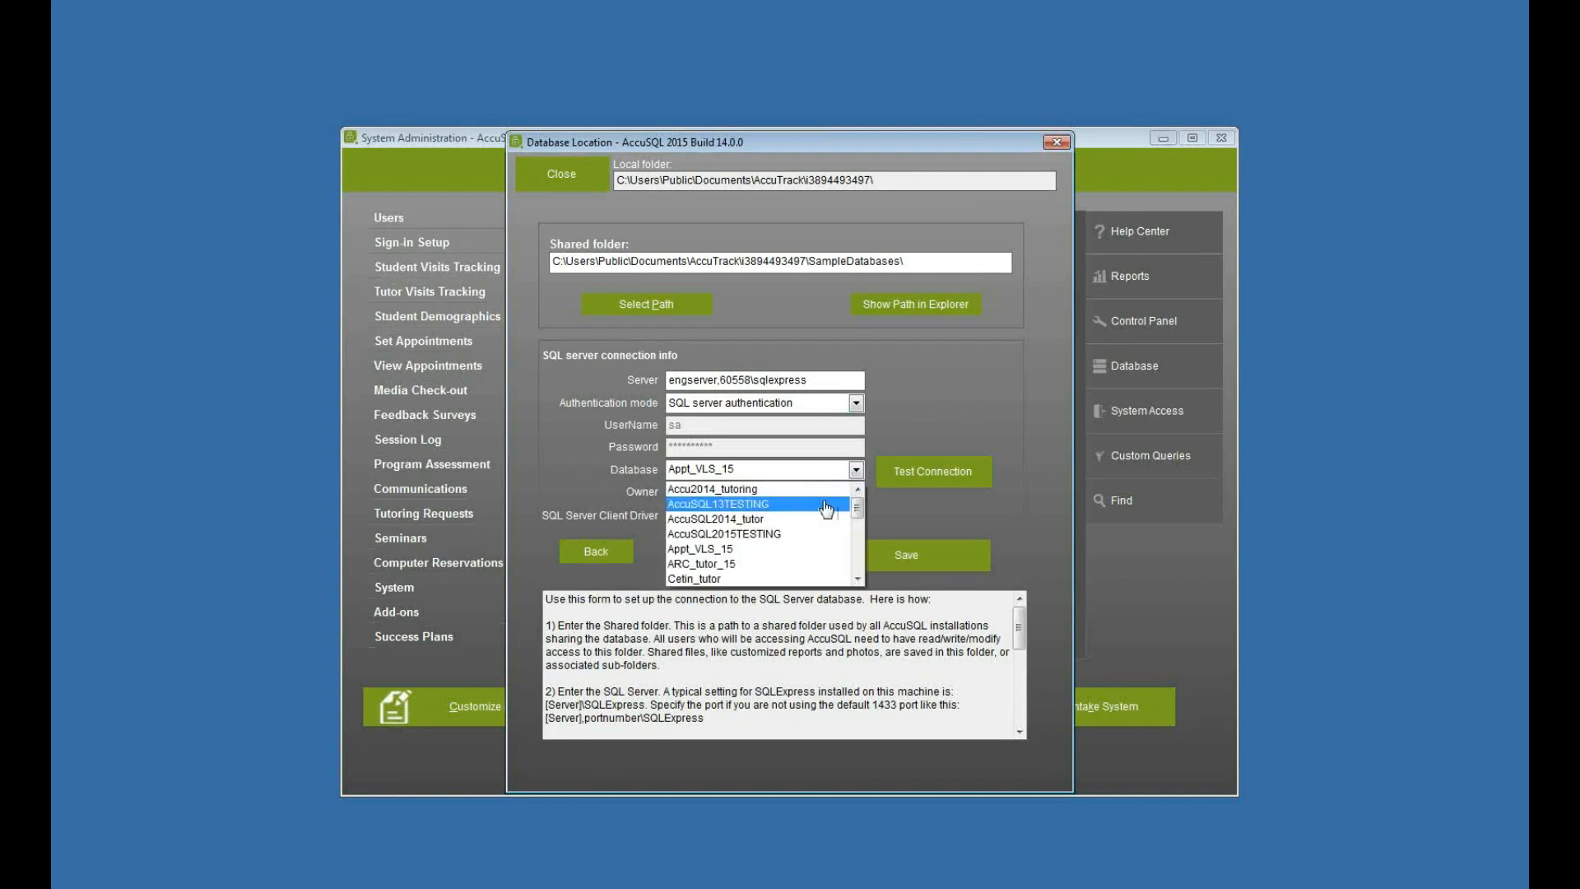
{"action": "left_click", "coordinate": [758, 564]}
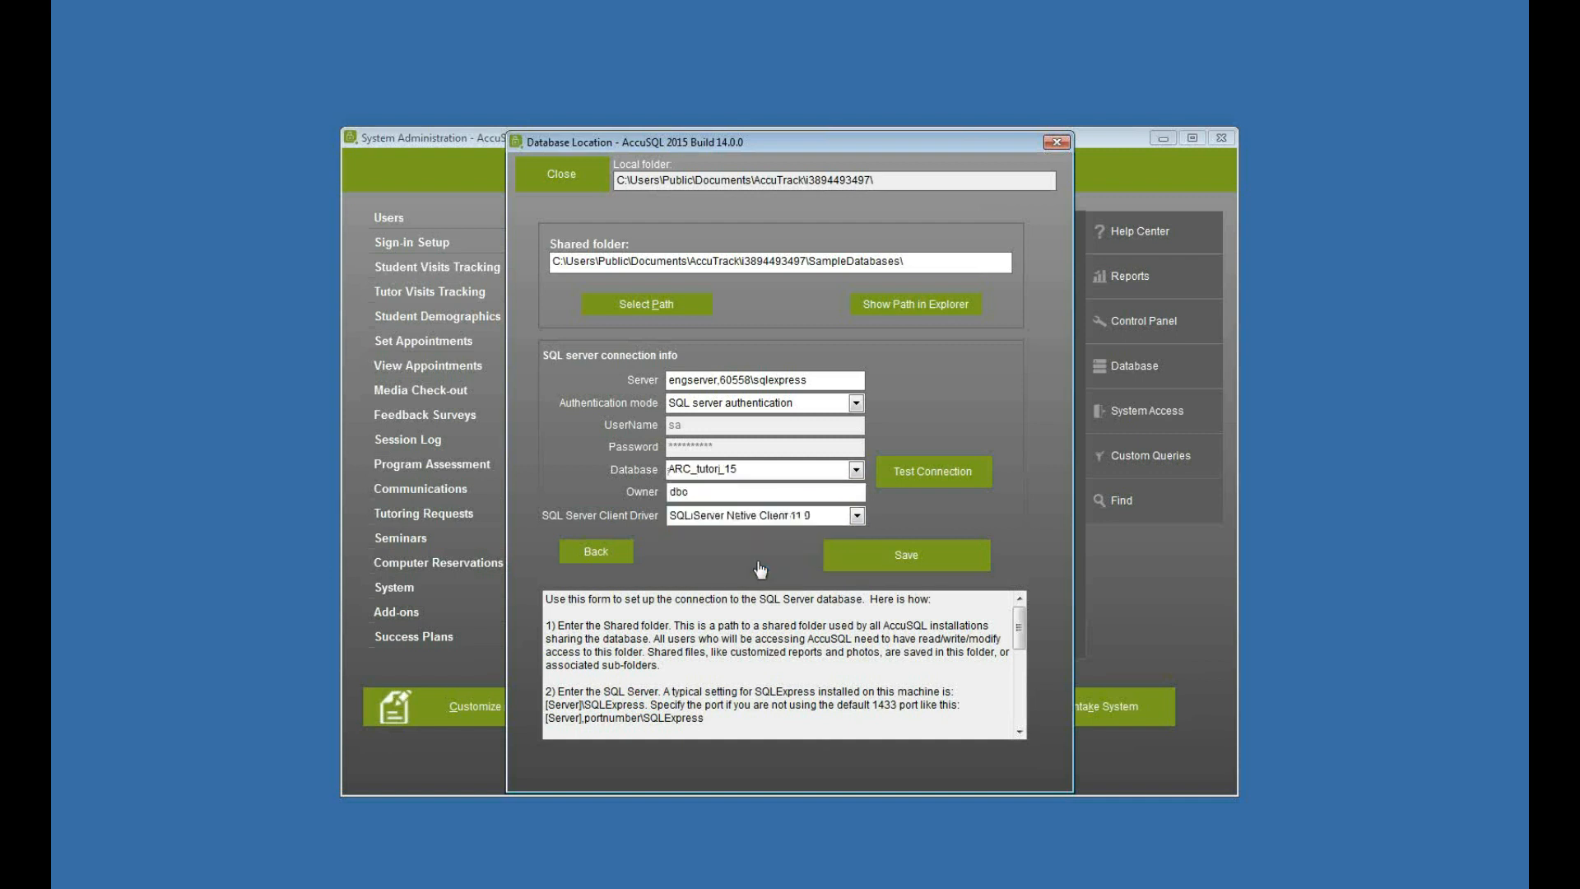
- Keep SQL server authentication for the connection and enter AccuTrack as the username with the public account's password
{"action": "left_click", "coordinate": [745, 404]}
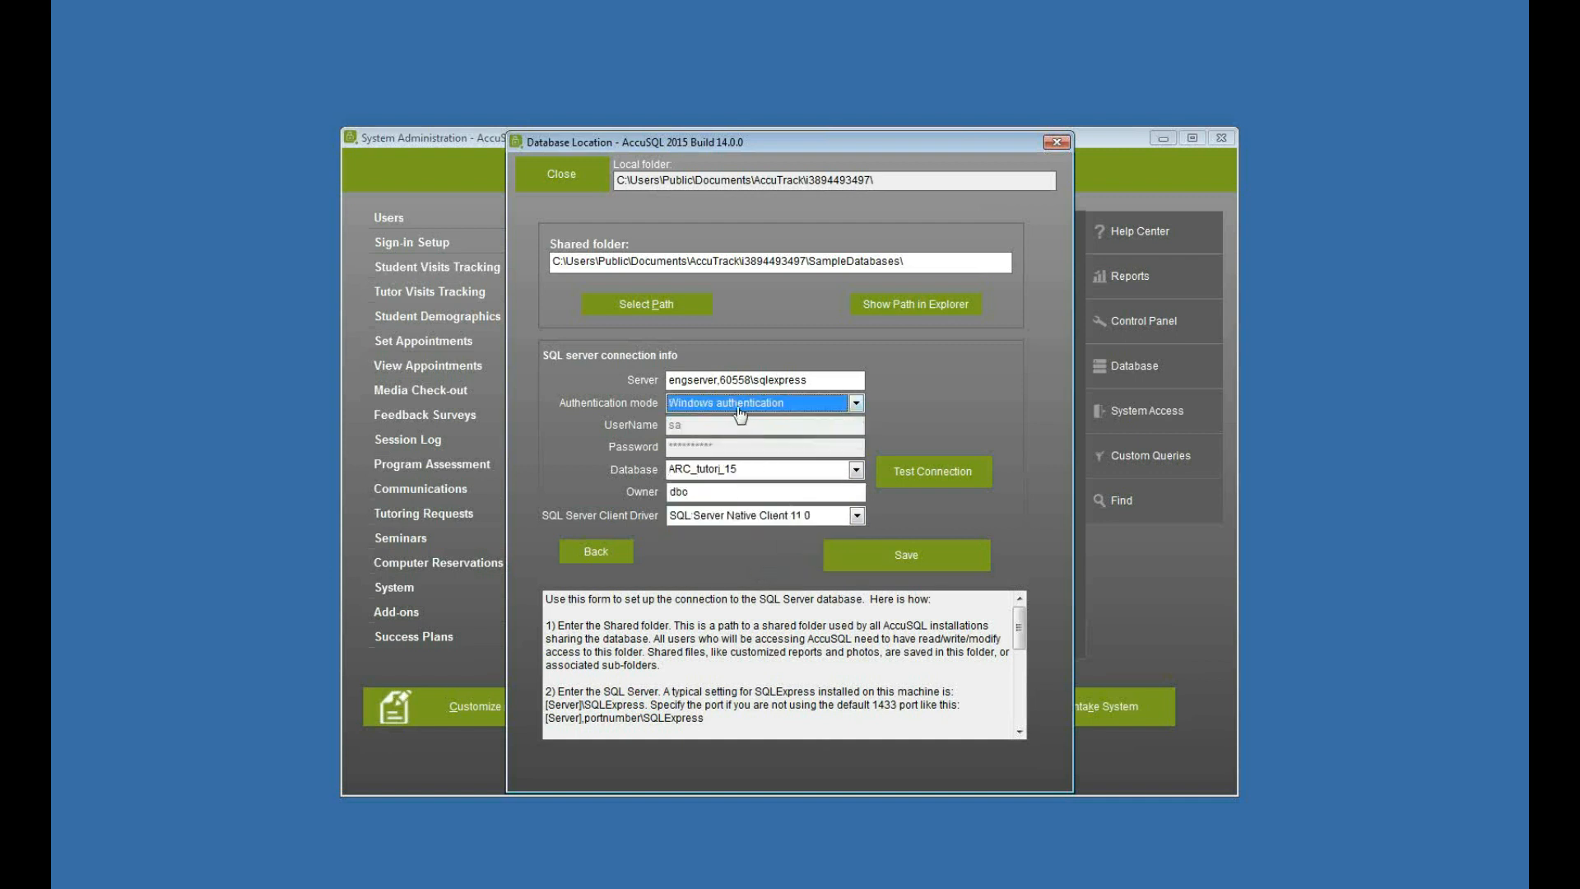
{"action": "left_click", "coordinate": [740, 437]}
{"action": "left_click_drag", "start_coordinate": [725, 426], "coordinate": [606, 427]}
{"action": "type", "text": "AccuTrack"}
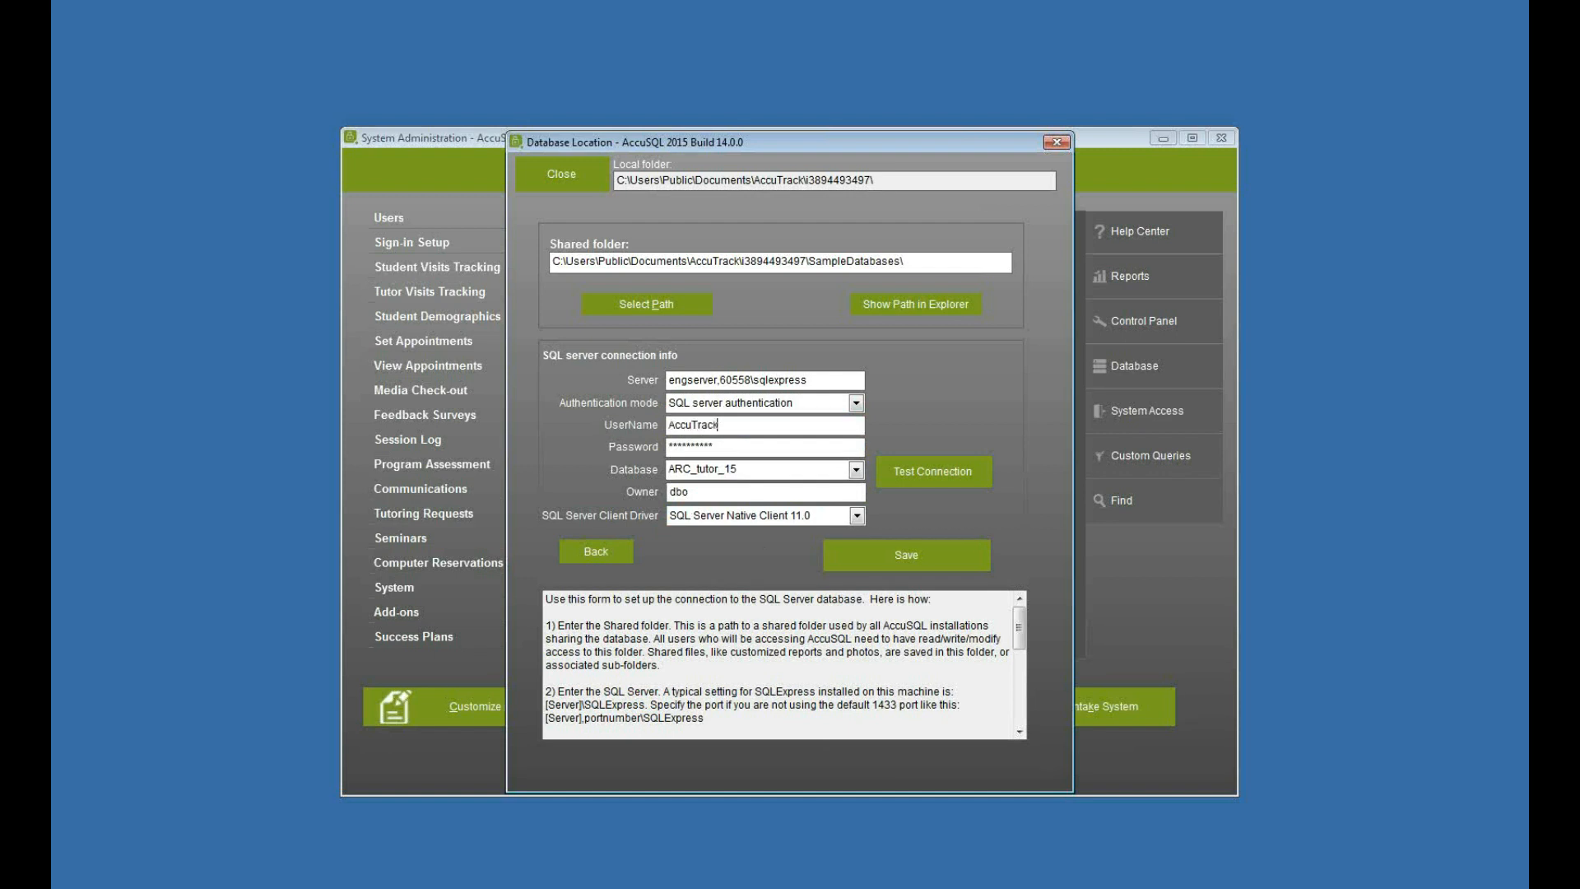
{"action": "key", "text": "Tab"}
{"action": "type", "text": "AccuTrack"}
- Test the database location's connection and save the connection info
{"action": "left_click", "coordinate": [924, 475]}
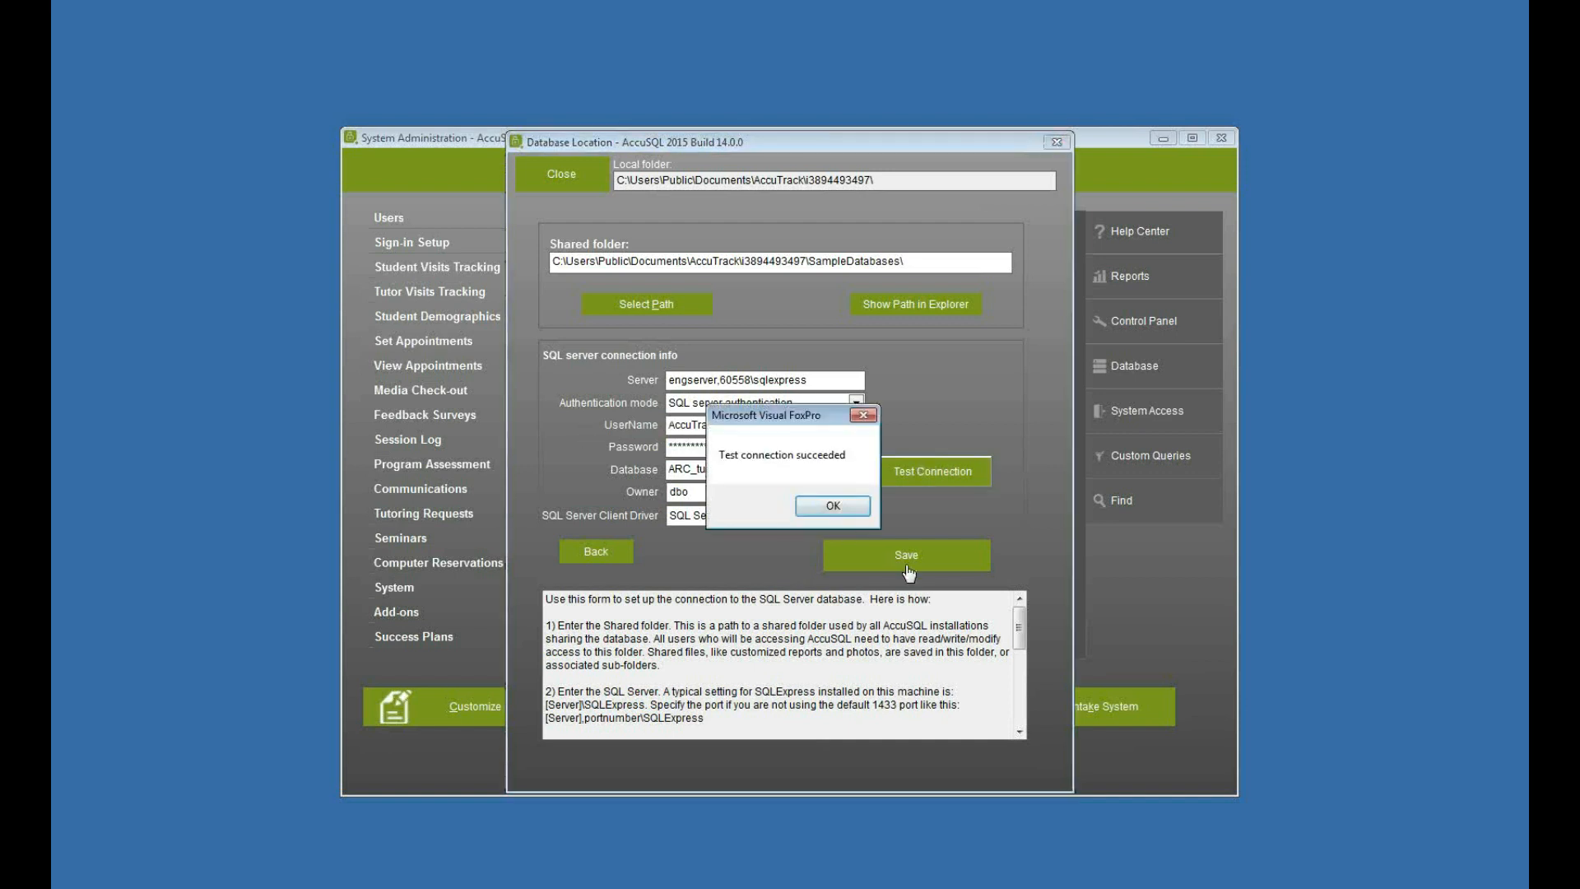
{"action": "left_click", "coordinate": [831, 505]}
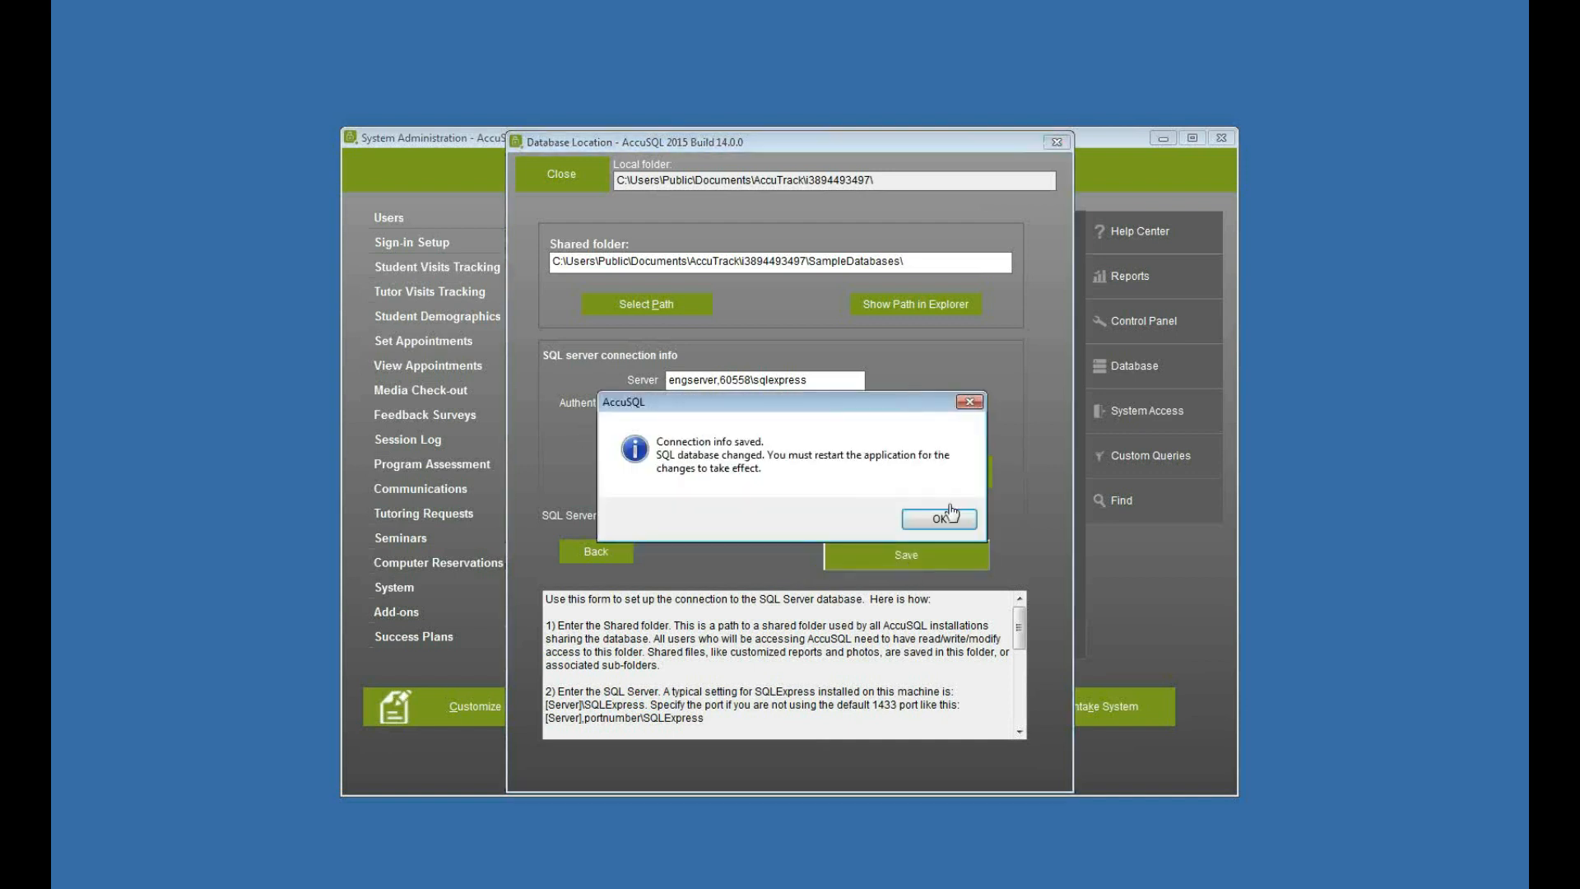
{"action": "left_click", "coordinate": [931, 519]}
- Close the database location form and exit AccuSQL
{"action": "left_click", "coordinate": [563, 188]}
{"action": "left_click", "coordinate": [879, 695]}
{"action": "left_click", "coordinate": [775, 512]}
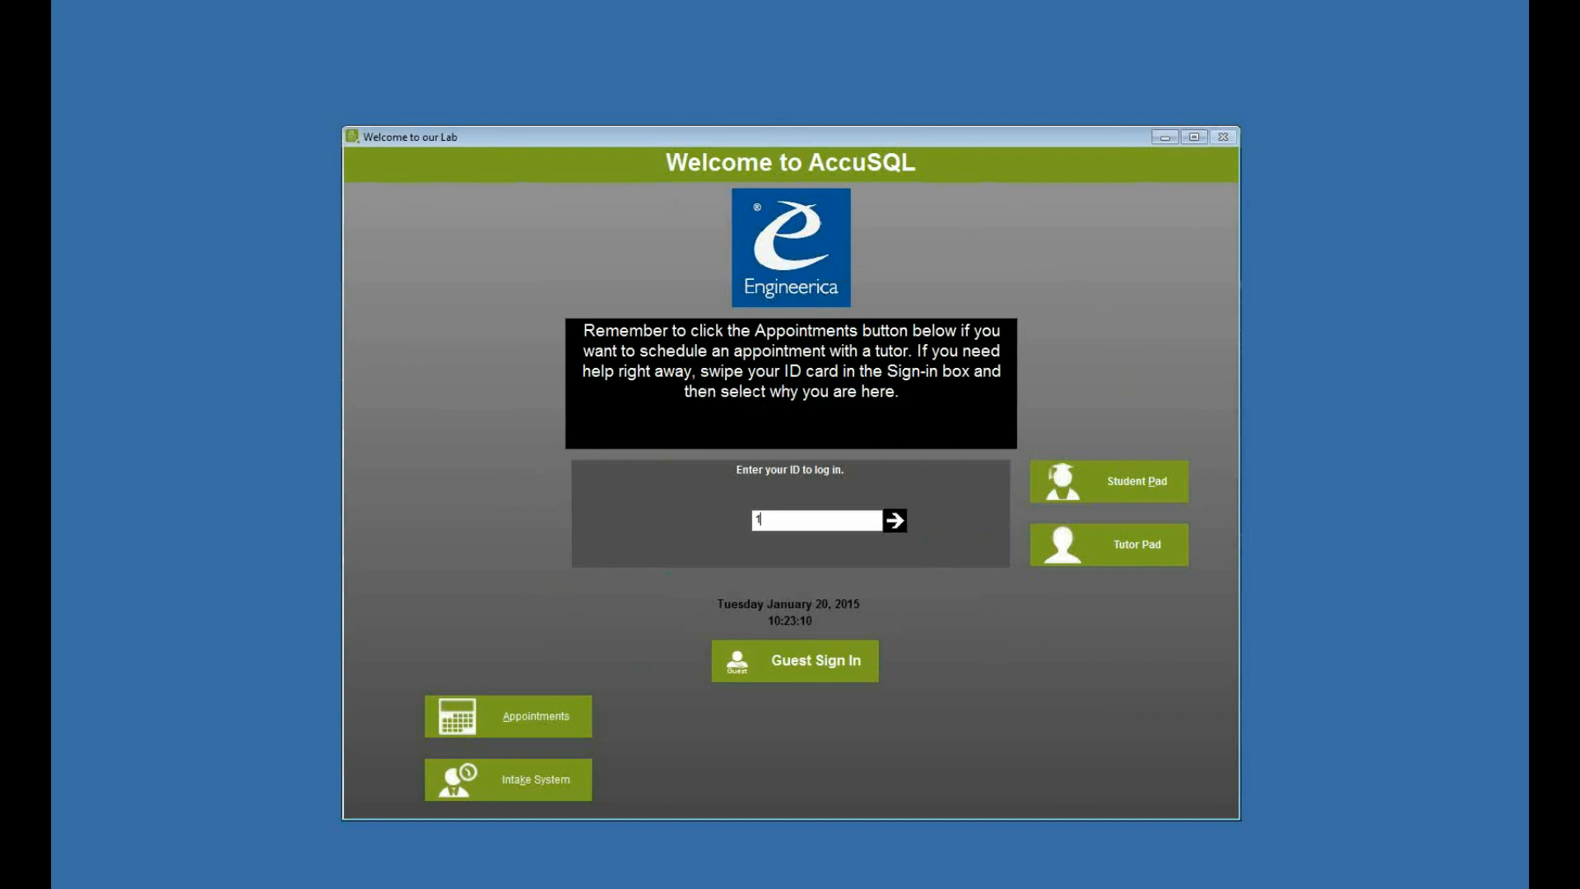
- Sign back in with the administrator ID and check the saved SQL connection info under the database location
{"action": "key", "text": "Return"}
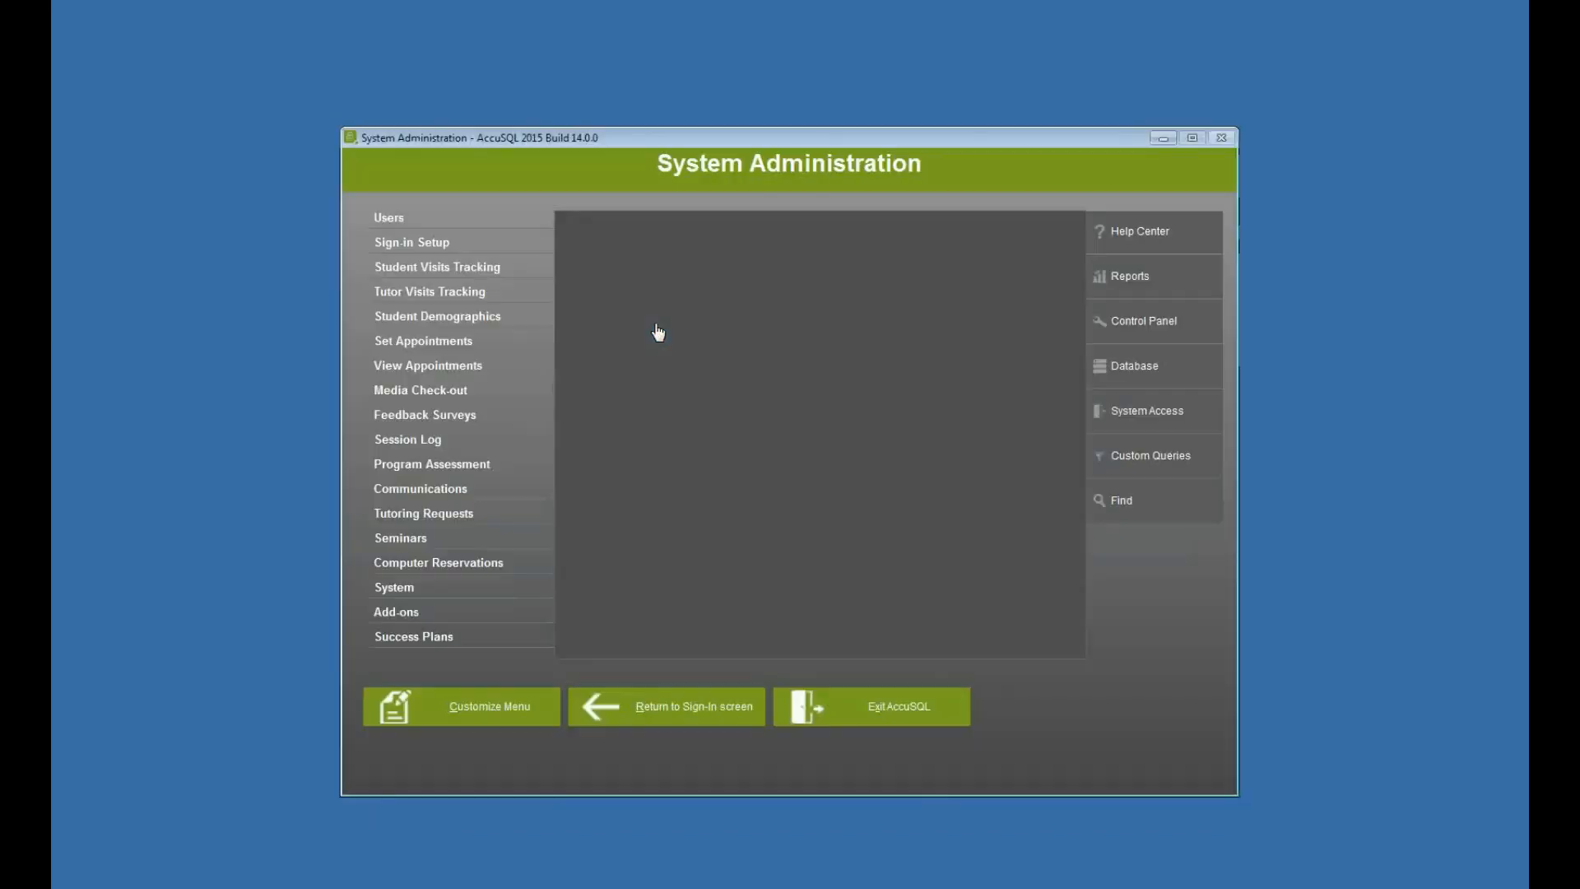
{"action": "left_click", "coordinate": [1168, 375]}
{"action": "left_click", "coordinate": [826, 282]}
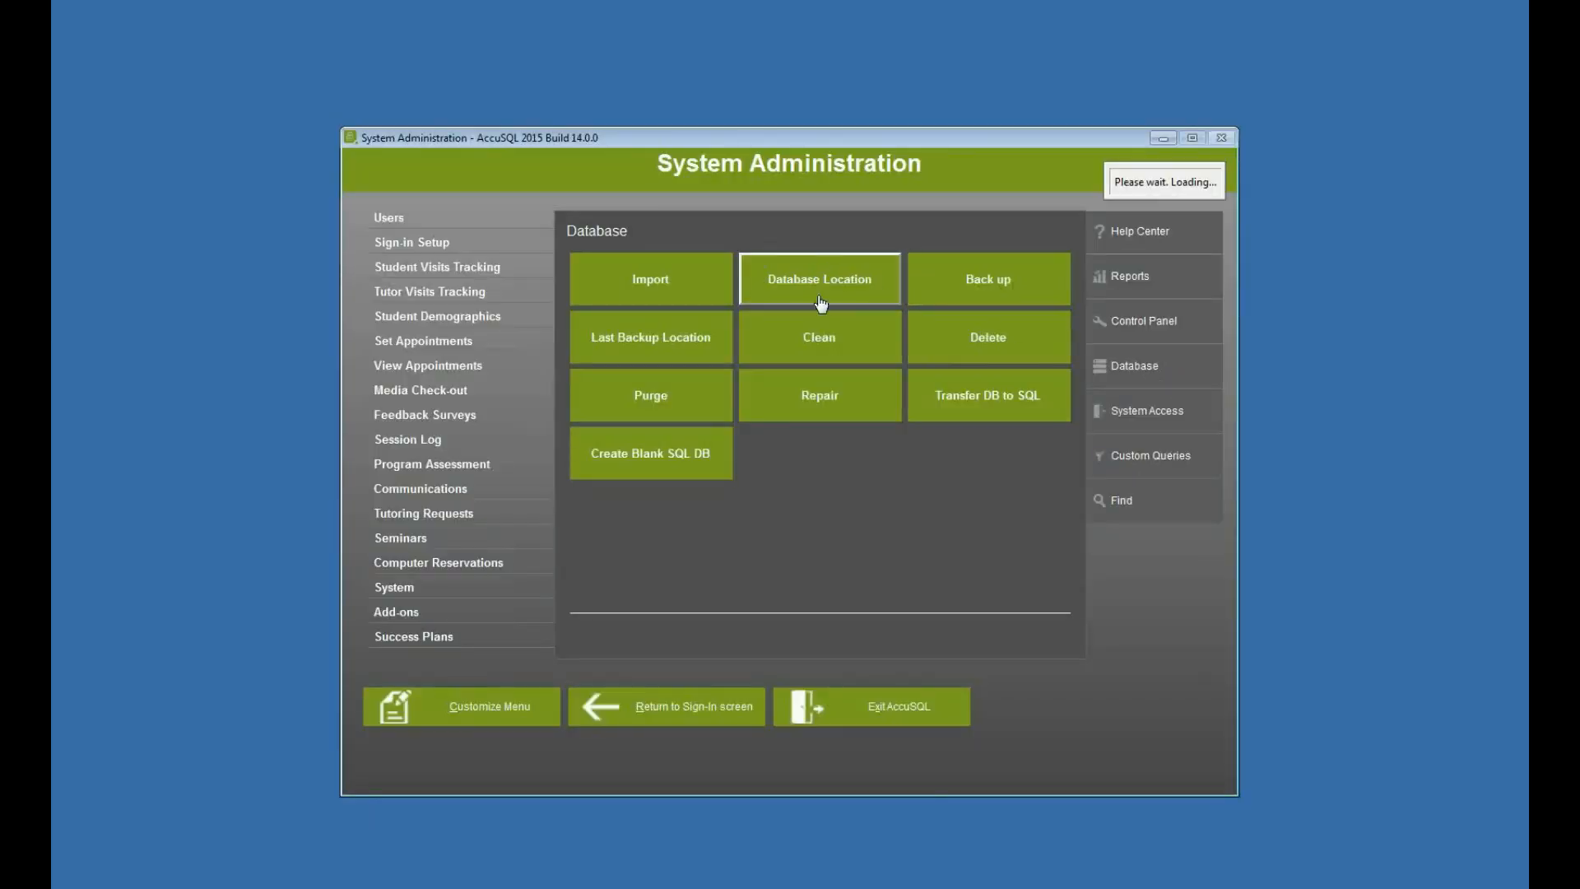
{"action": "left_click", "coordinate": [606, 385]}
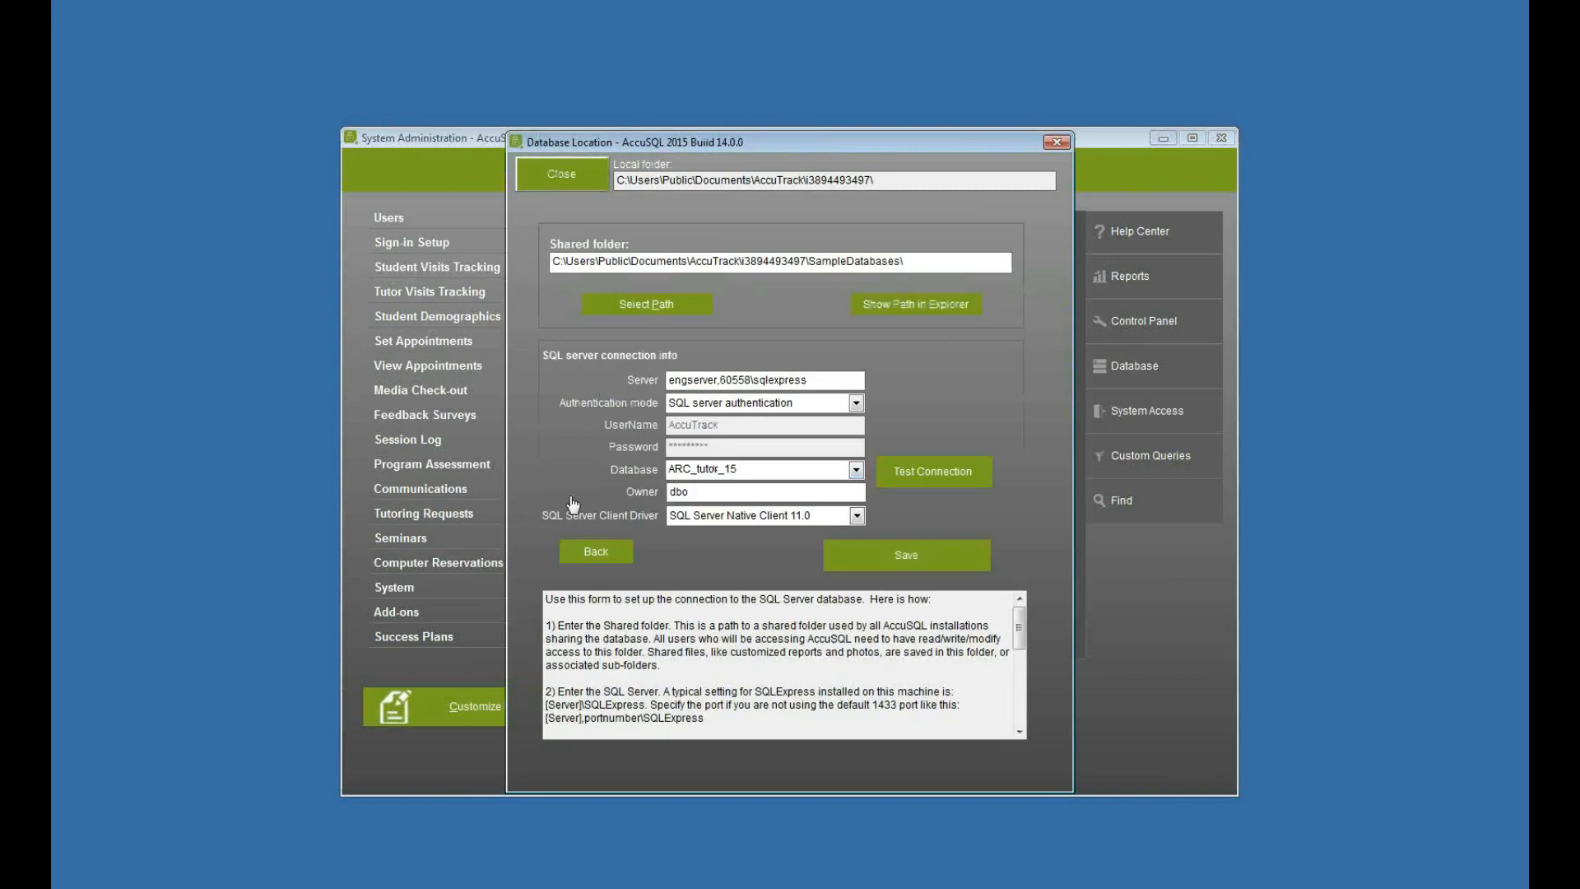
{"action": "left_click", "coordinate": [563, 177]}
- Check the student, tutor and instructor user lists in the new database, closing each one after viewing
{"action": "left_click", "coordinate": [458, 219]}
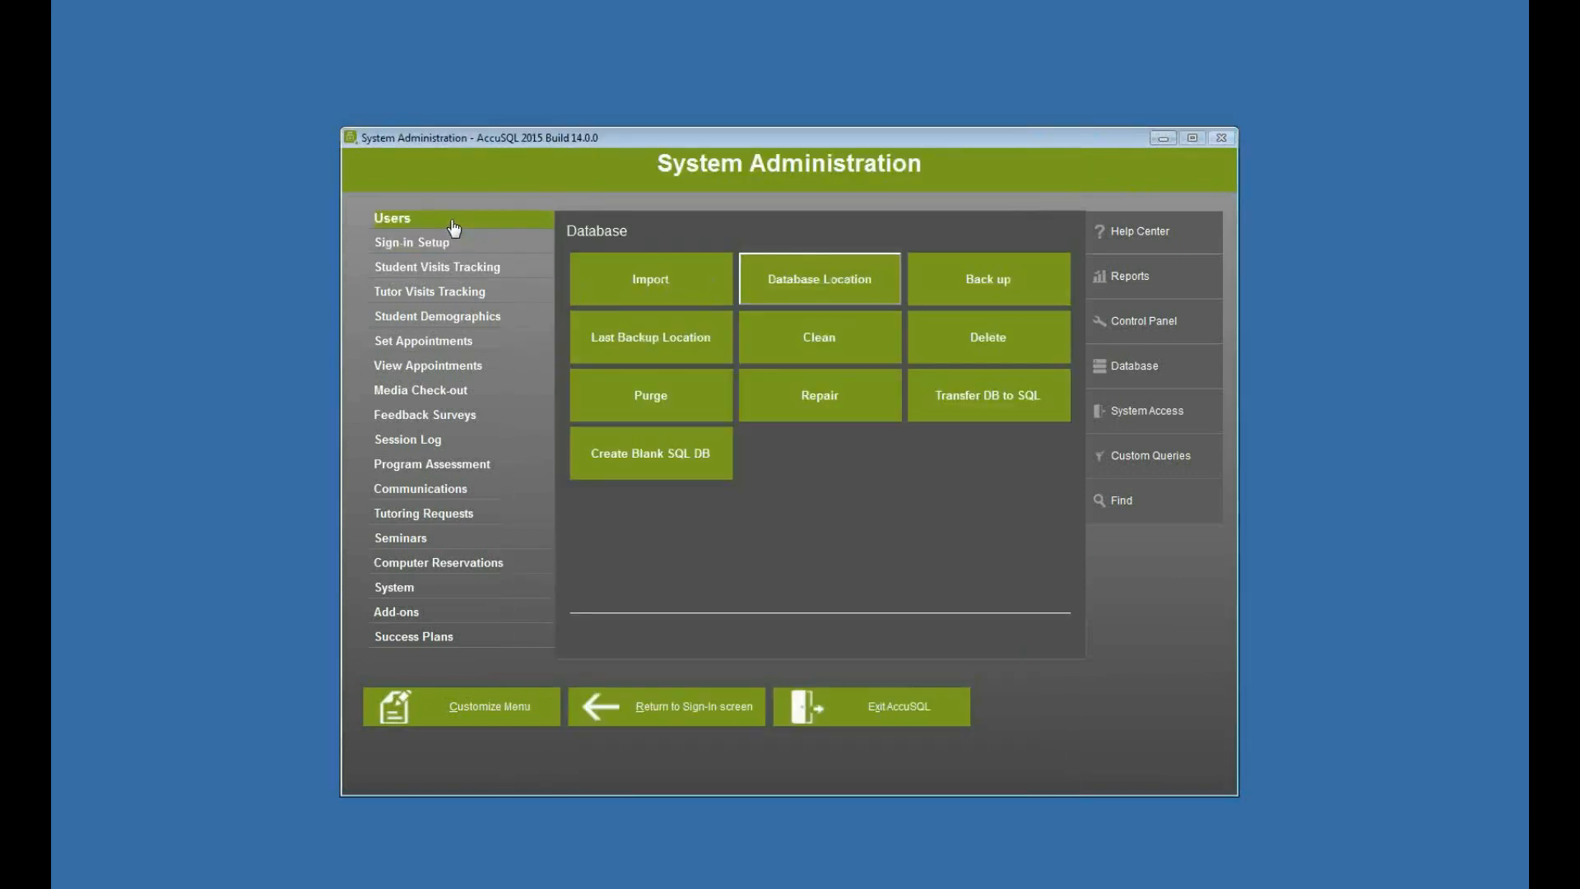
{"action": "left_click", "coordinate": [635, 274]}
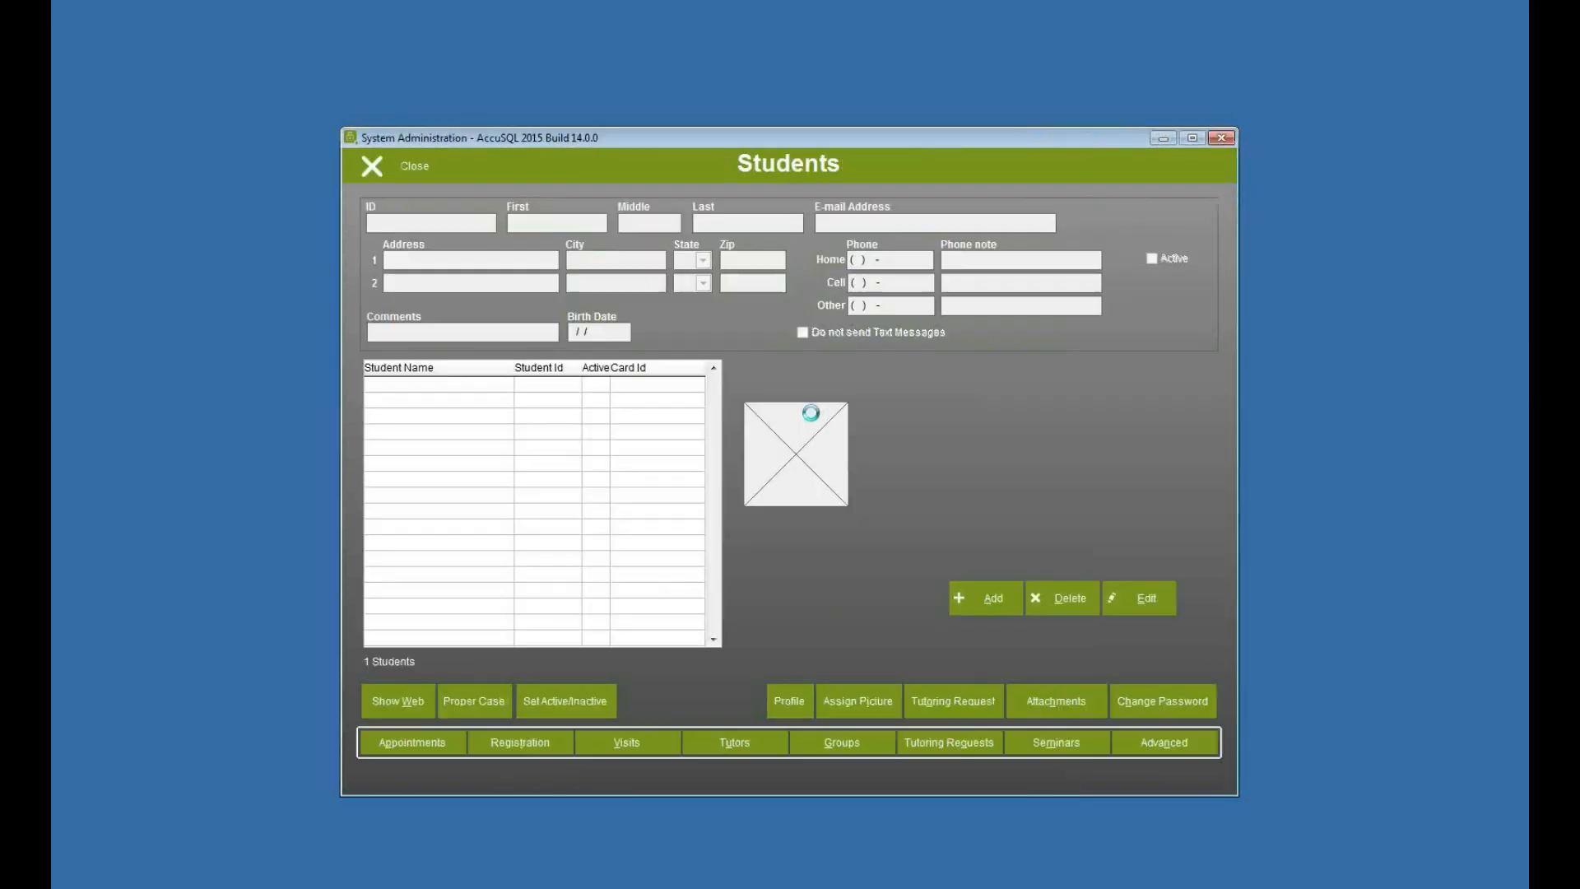
{"action": "left_click", "coordinate": [431, 180]}
{"action": "left_click", "coordinate": [820, 280]}
{"action": "left_click", "coordinate": [403, 161]}
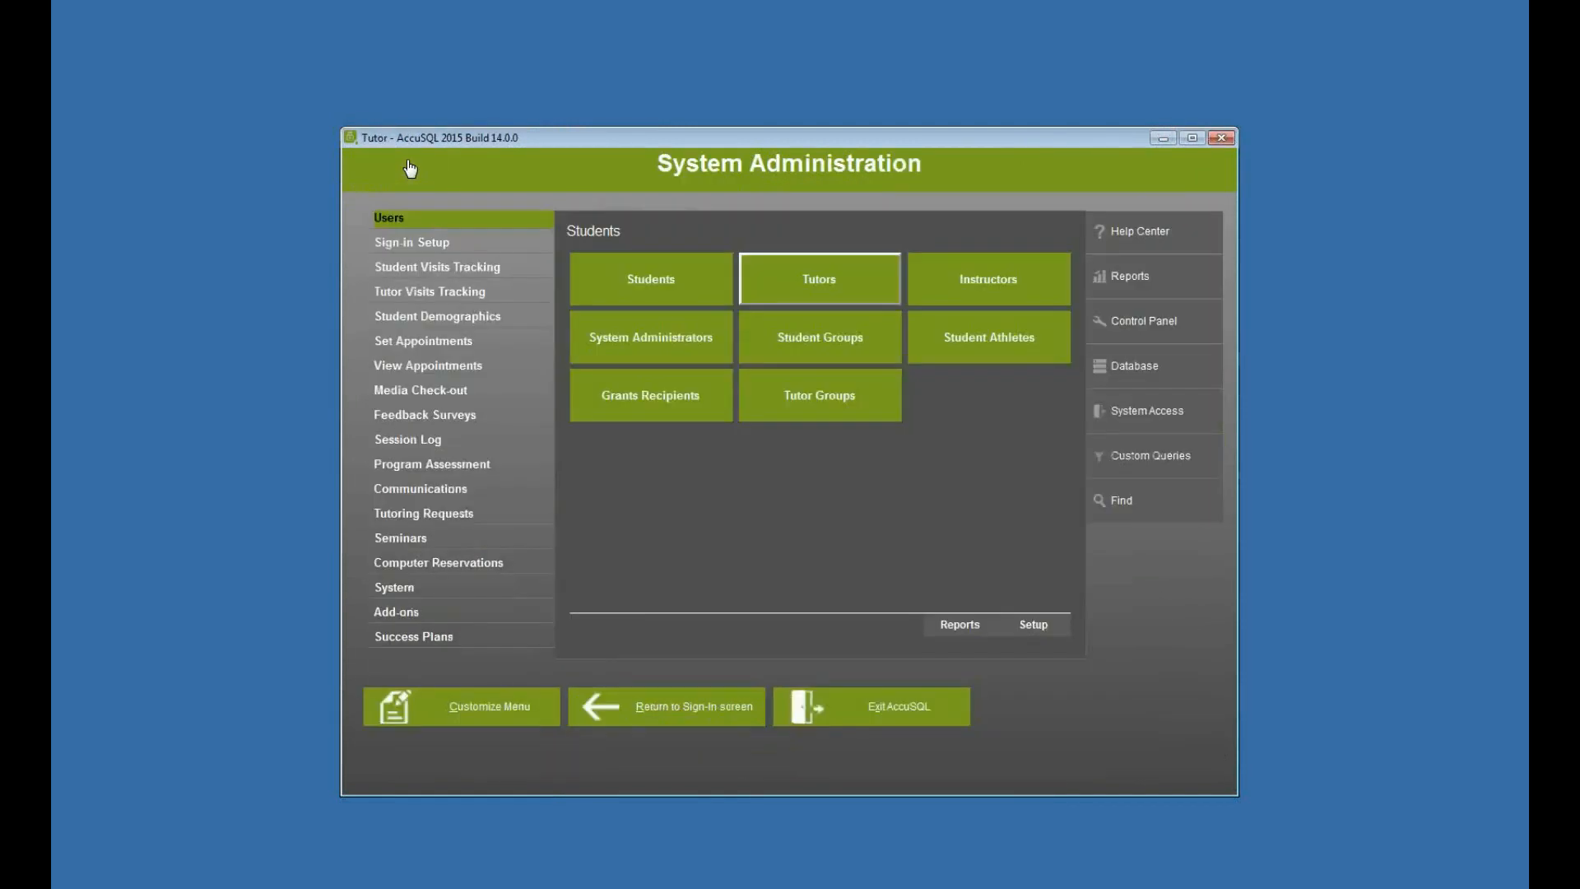
{"action": "left_click", "coordinate": [999, 301]}
{"action": "left_click", "coordinate": [403, 172]}
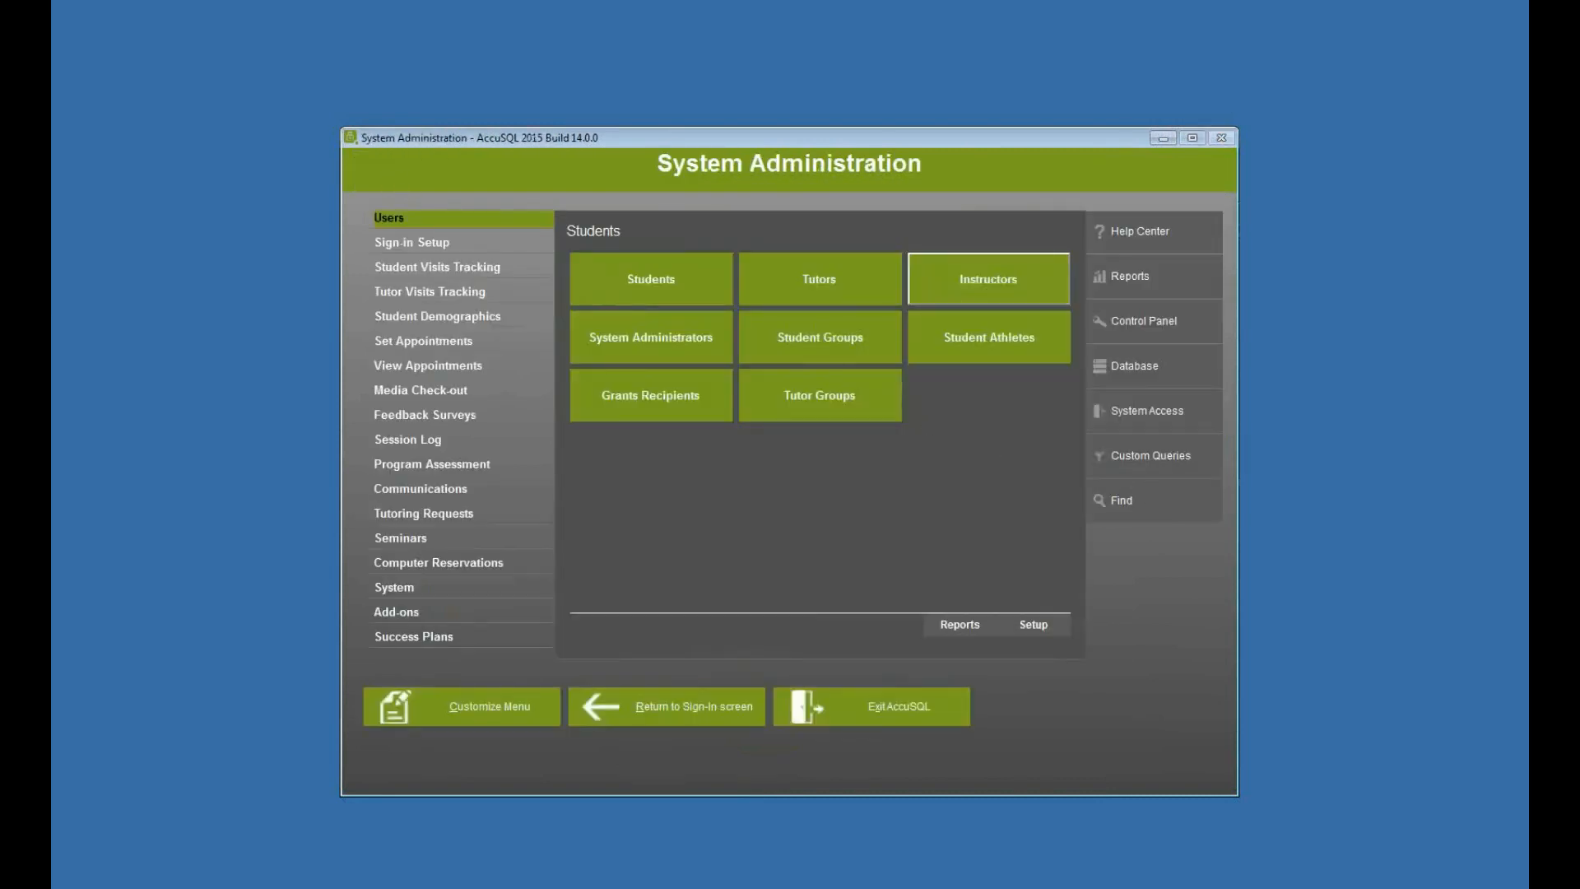